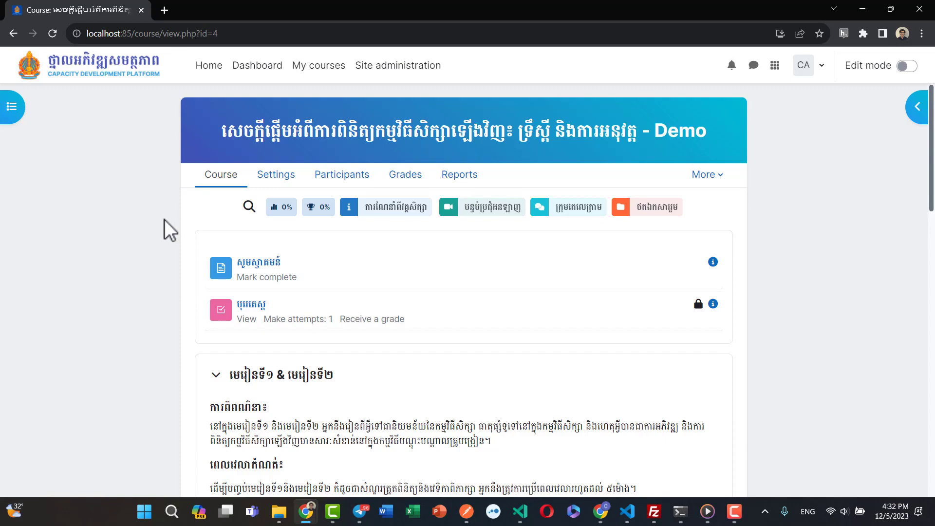
- Open the settings of the demo course and expand the Course format section
scroll(165, 220, "down", 5)
scroll(164, 220, "up", 5)
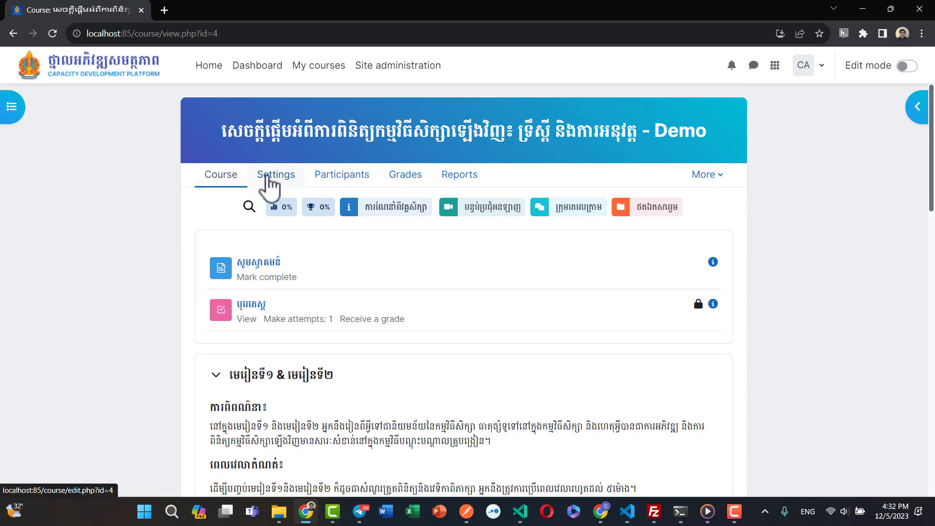
left_click(276, 177)
scroll(156, 189, "down", 1)
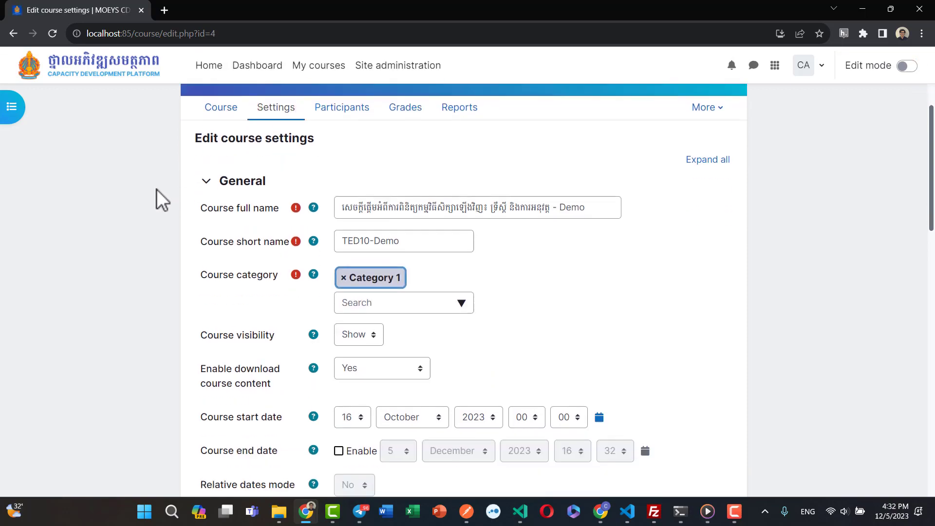
scroll(157, 190, "down", 15)
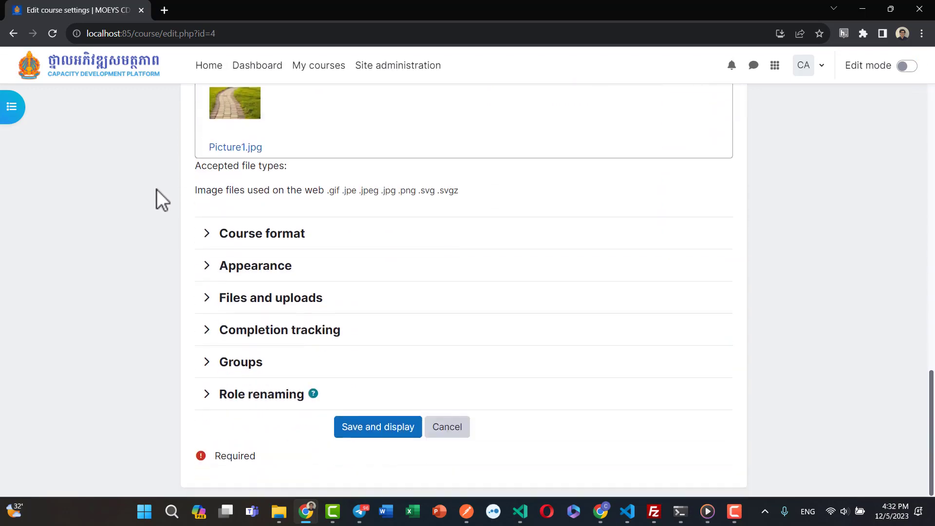
left_click(263, 234)
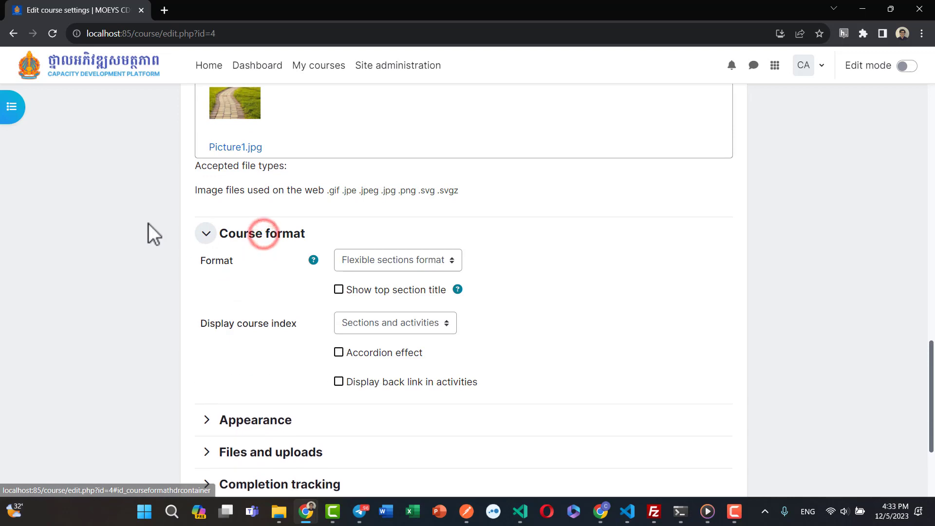
scroll(148, 224, "down", 1)
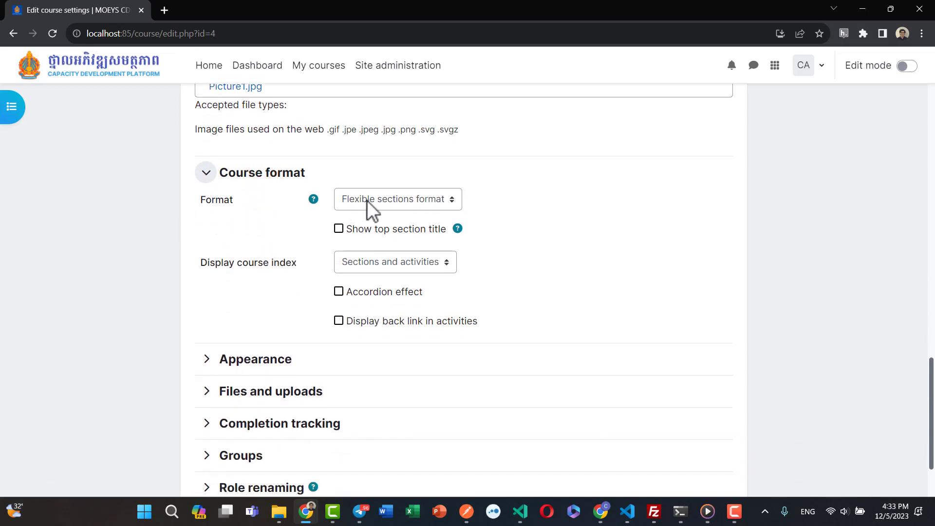
- Set the course format to Grid and look through the options of that format
left_click(403, 197)
left_click(396, 230)
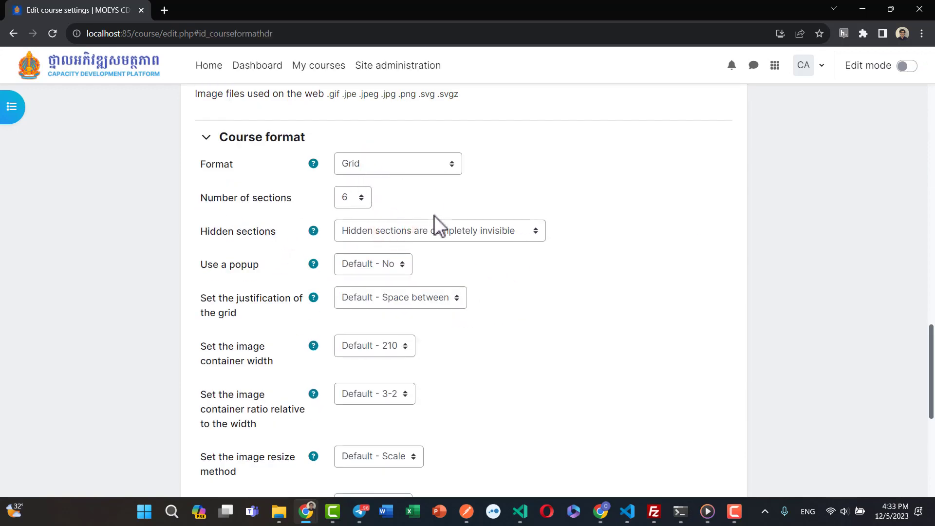
scroll(506, 271, "down", 5)
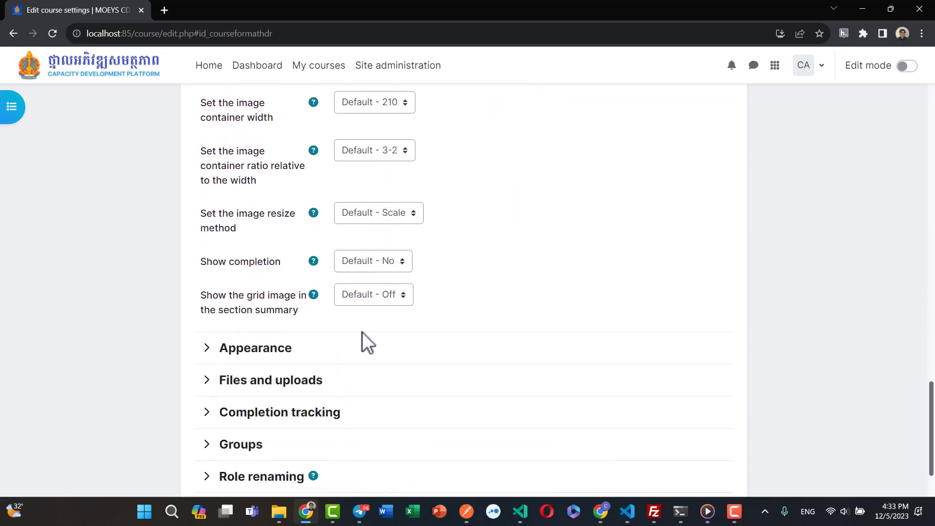
scroll(338, 289, "up", 6)
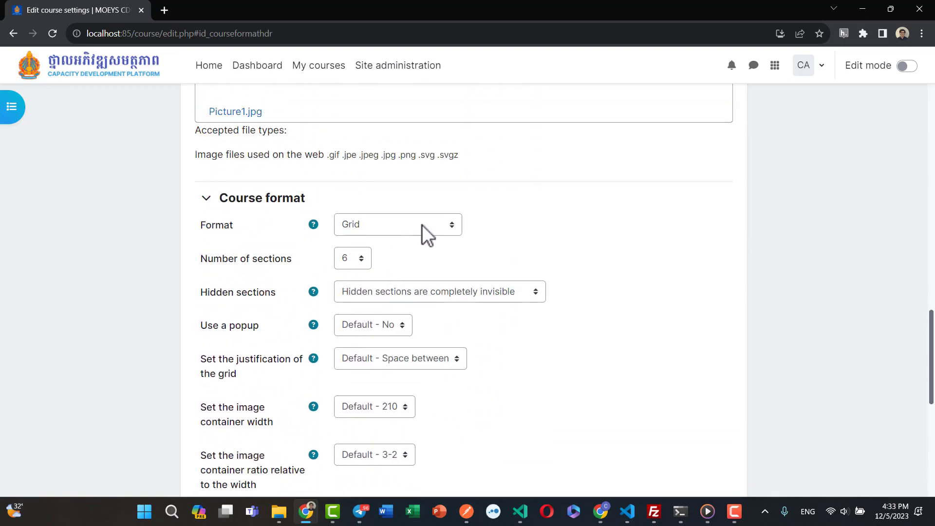
- Display the list of available course formats to review the choices
left_click(422, 225)
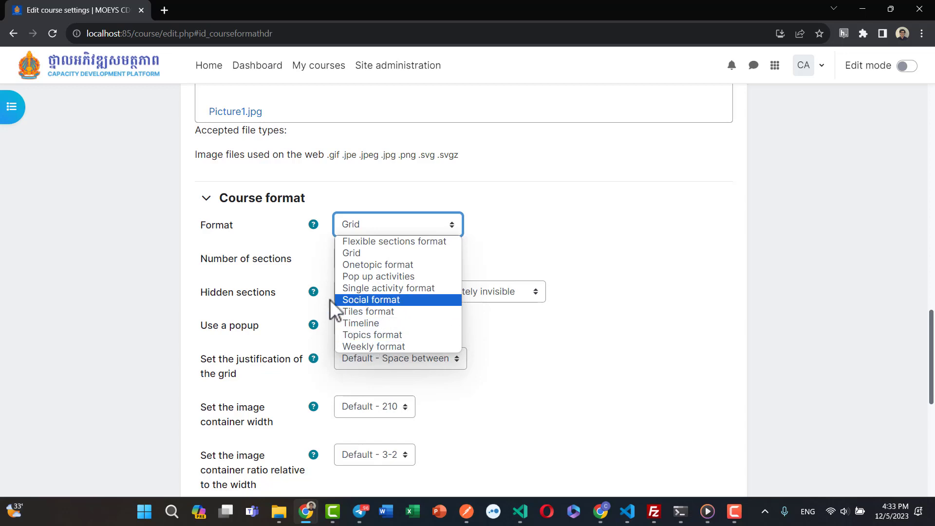
left_click(306, 245)
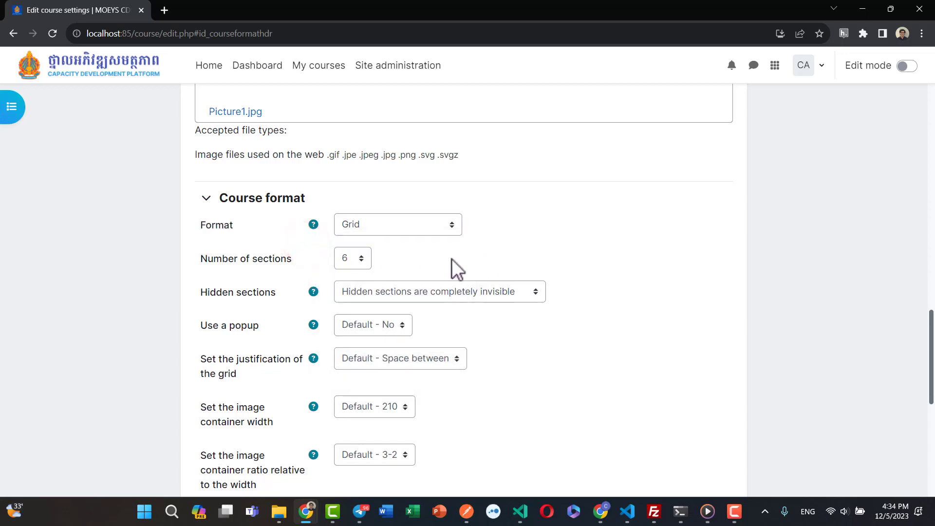
left_click(420, 224)
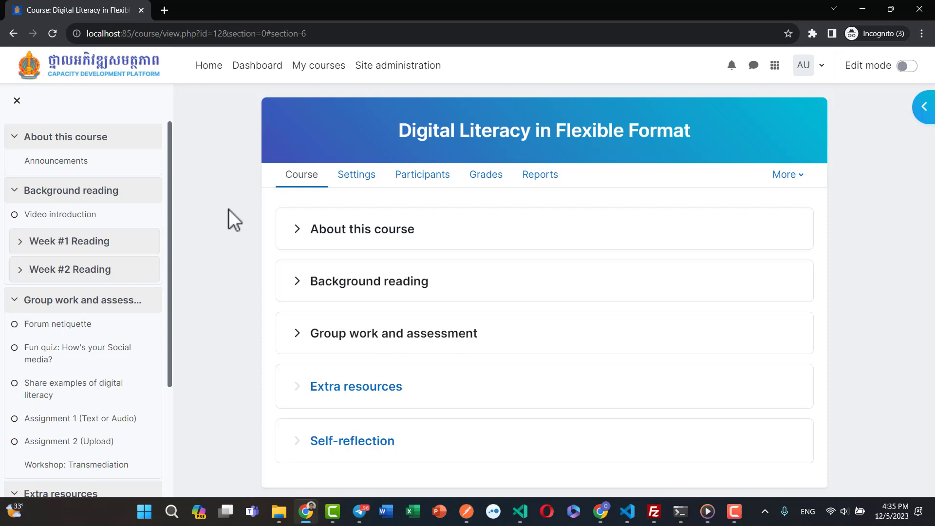
- In the Digital Literacy in Flexible Format course, expand and collapse the About this course and Background reading sections one after the other
left_click(298, 230)
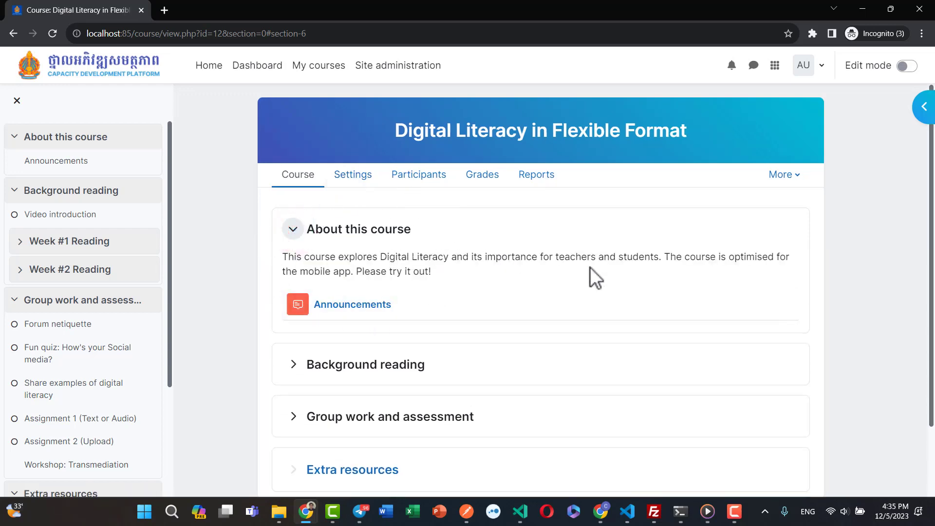
left_click(293, 229)
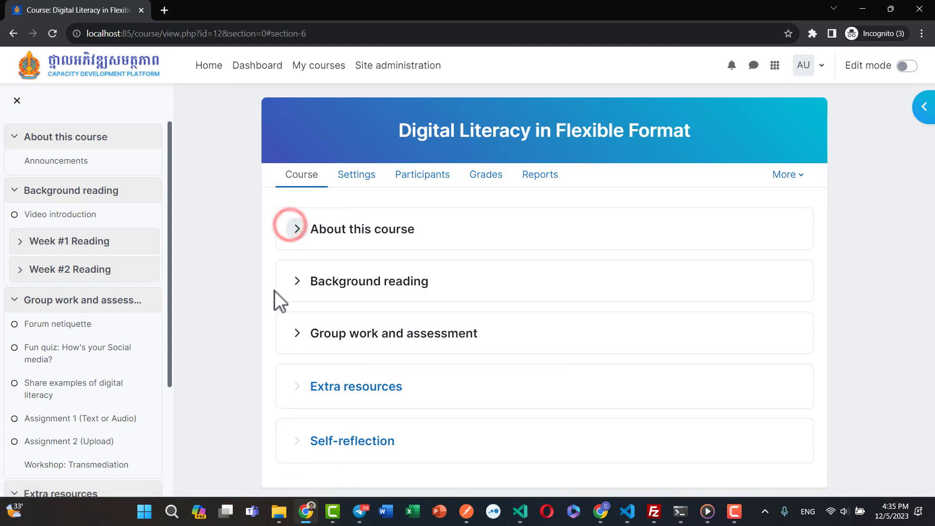
left_click(298, 283)
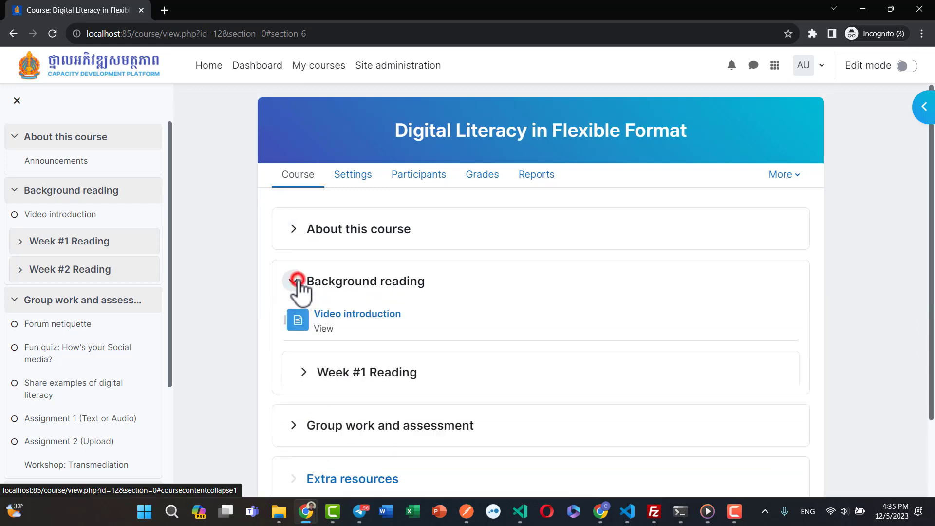
scroll(248, 241, "down", 3)
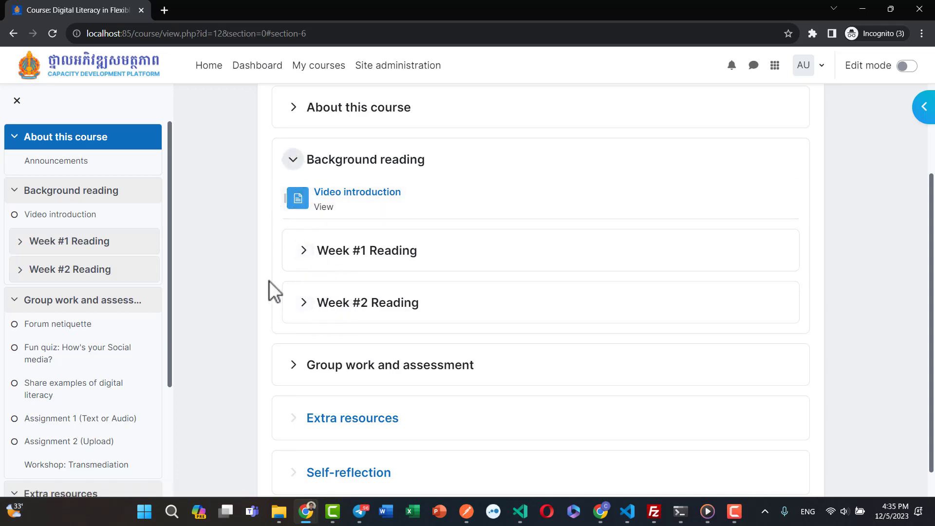
left_click(293, 161)
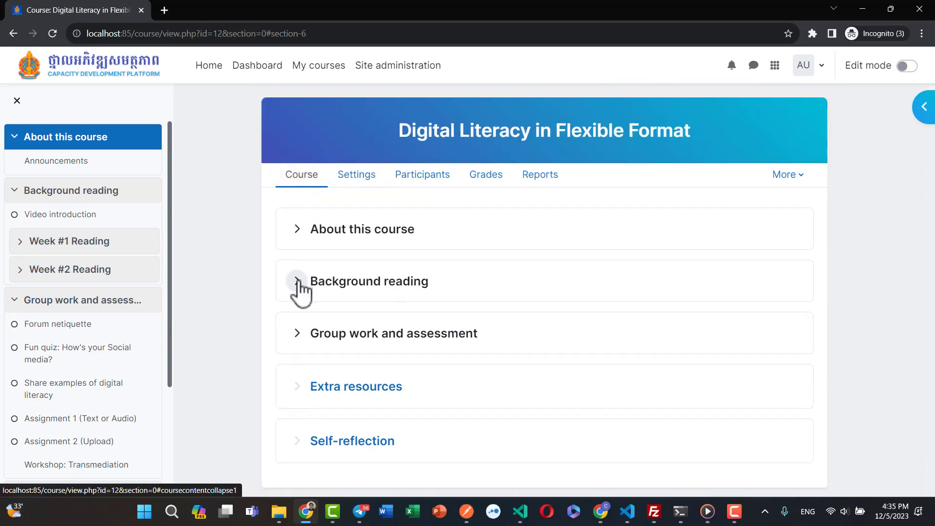
- Expand Background reading and its Week #1 Reading subsection to view the nested activities, and collapse both again
left_click(297, 281)
left_click(302, 372)
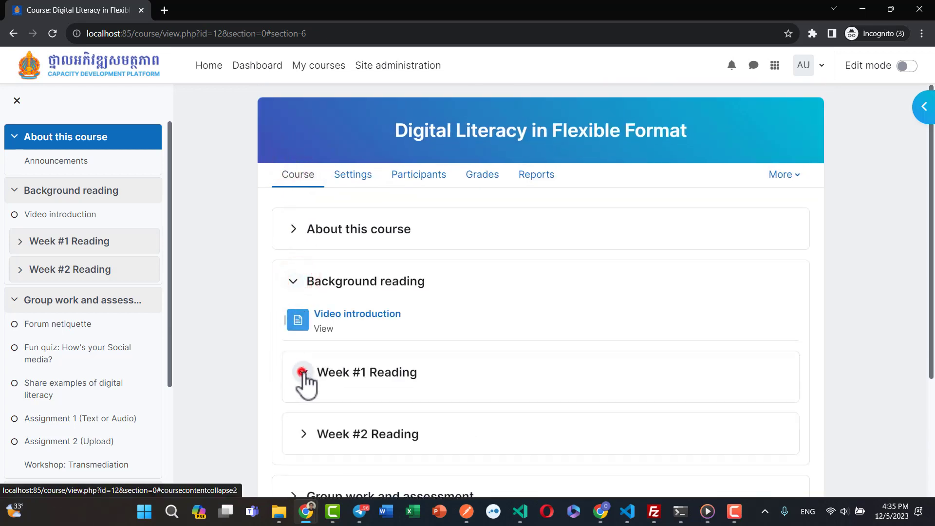
scroll(360, 350, "down", 4)
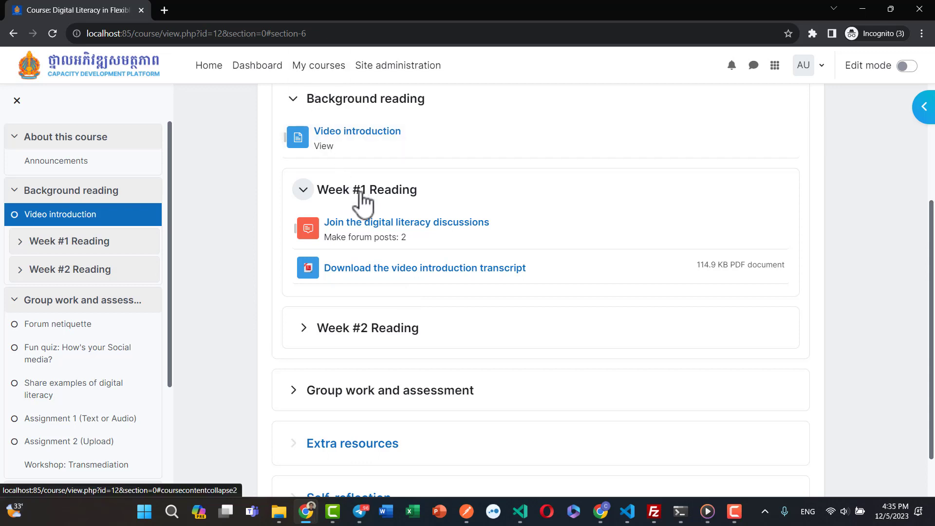
left_click(304, 190)
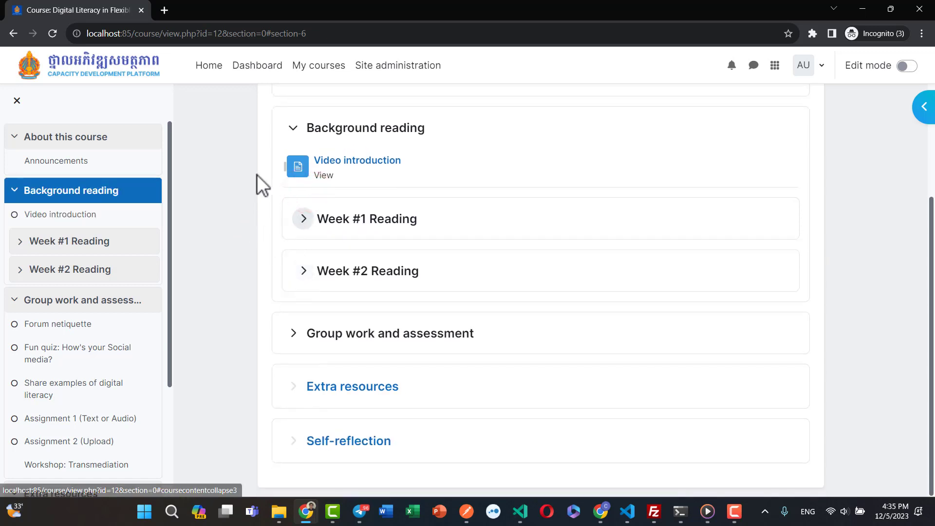
left_click(292, 129)
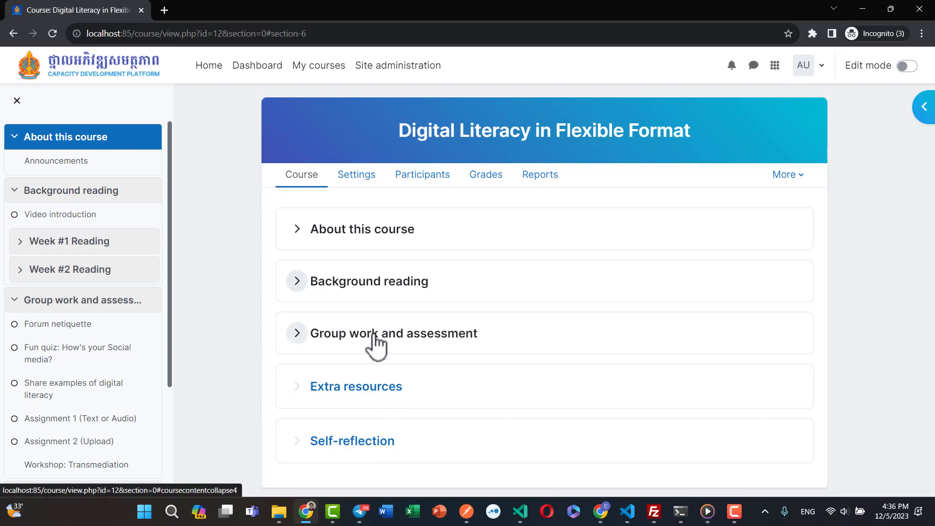
- Expand the Group work and assessment section, look through its activities and collapse it again
left_click(355, 333)
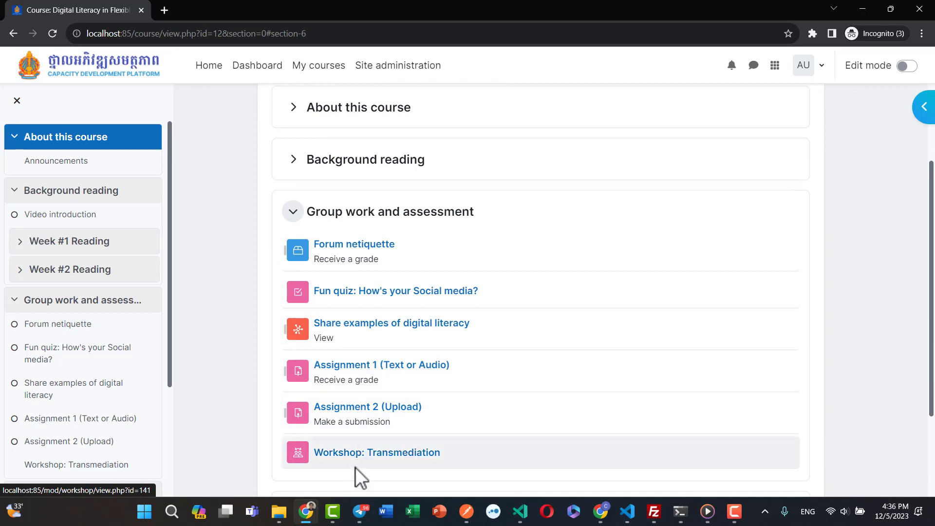
scroll(355, 467, "down", 1)
scroll(367, 345, "down", 1)
scroll(367, 338, "up", 4)
scroll(376, 246, "down", 2)
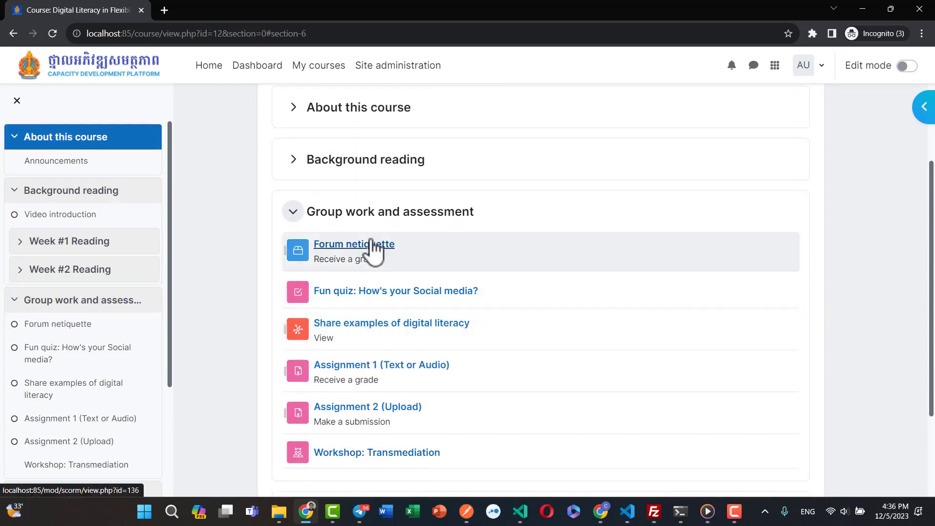
left_click(369, 218)
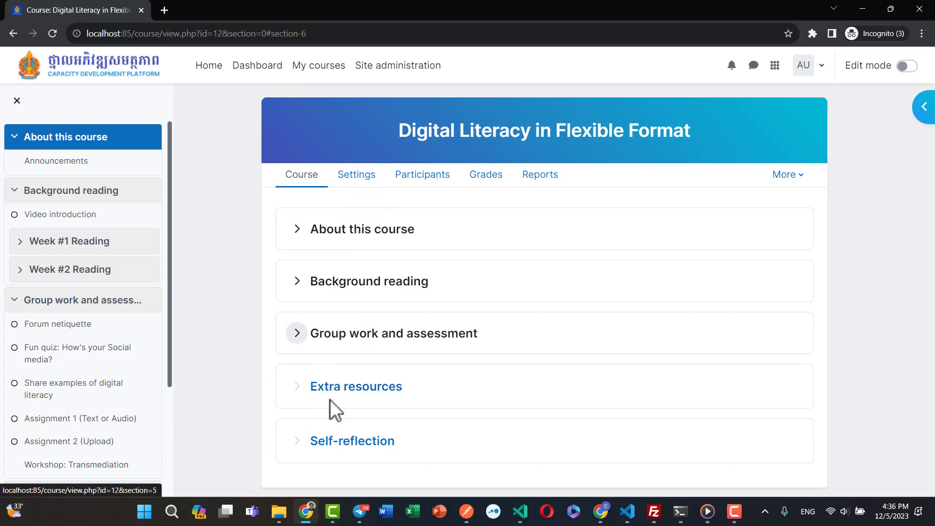
- View the separate pages of the Extra resources and Self-reflection sections, returning to the course page after each
left_click(340, 385)
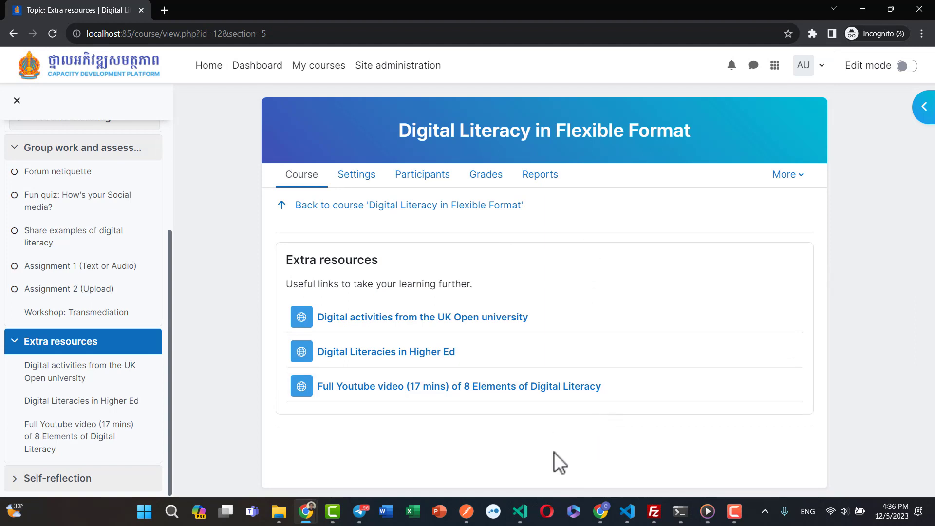
left_click(477, 207)
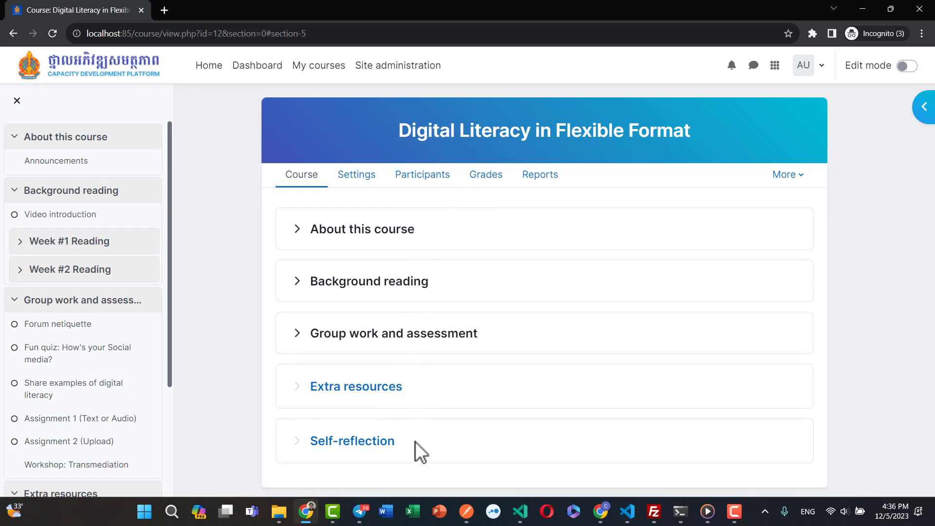
left_click(334, 444)
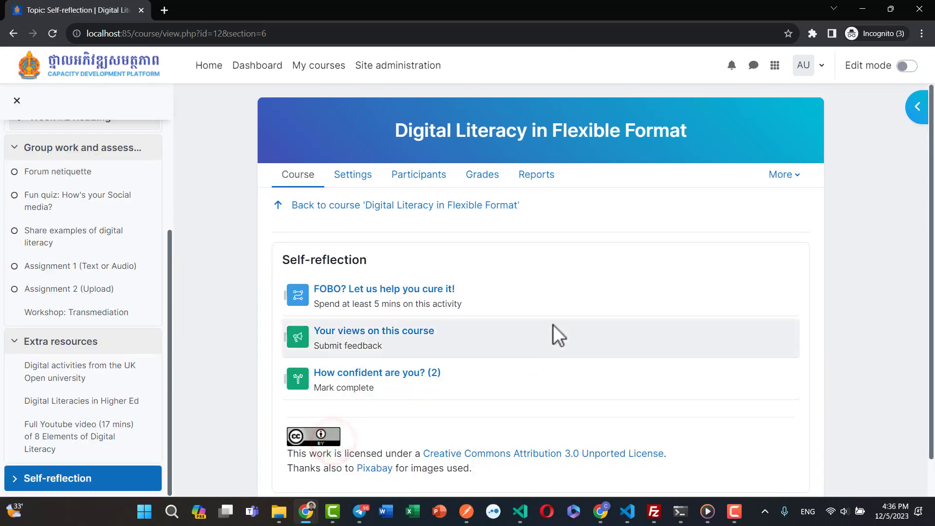
scroll(561, 320, "down", 1)
scroll(559, 317, "down", 1)
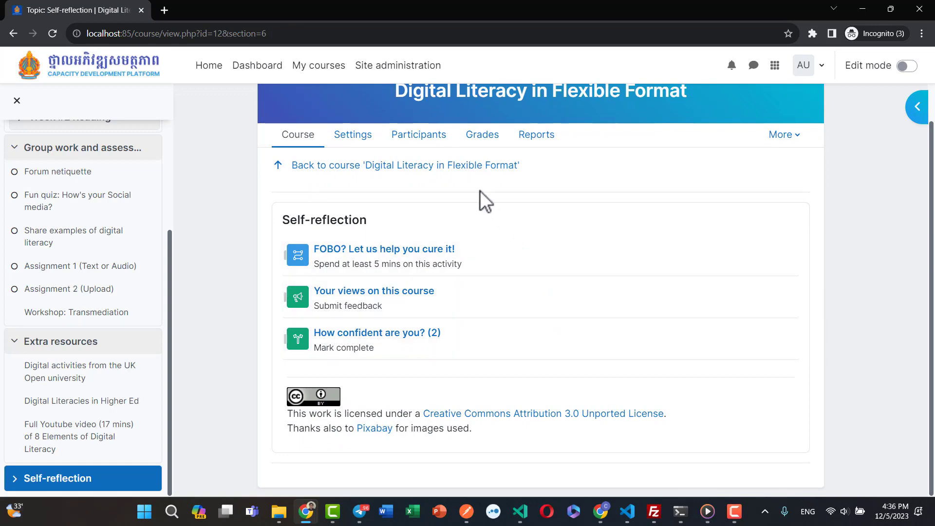
left_click(449, 172)
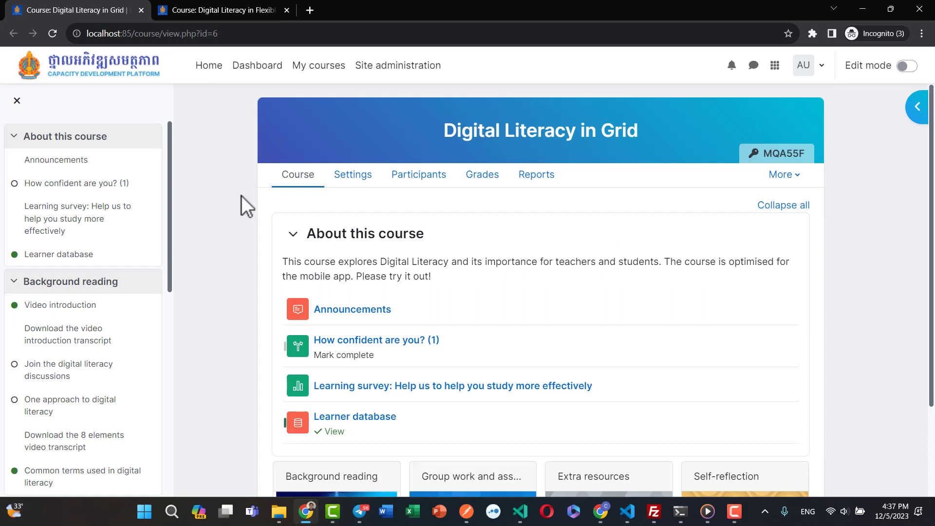
- Look over the About this course section and the section tiles of the Digital Literacy in Grid course
scroll(224, 183, "down", 1)
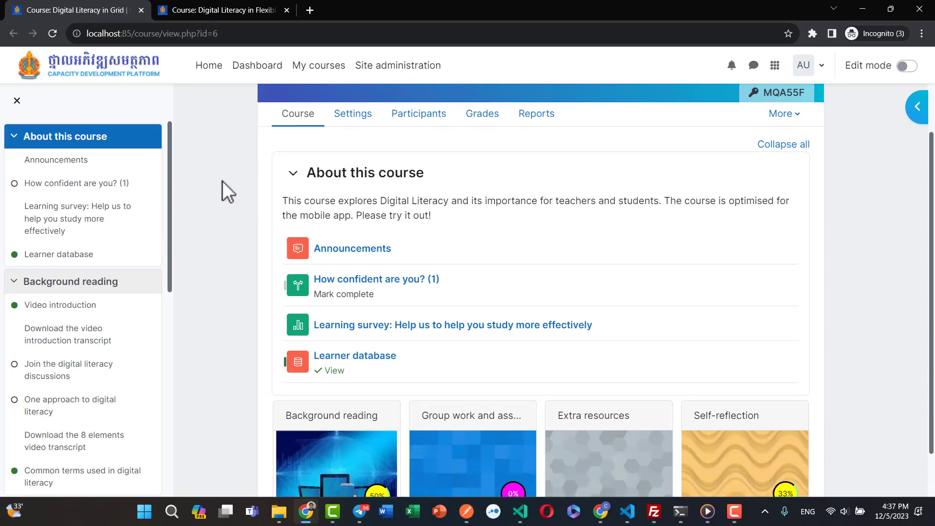
scroll(482, 275, "down", 1)
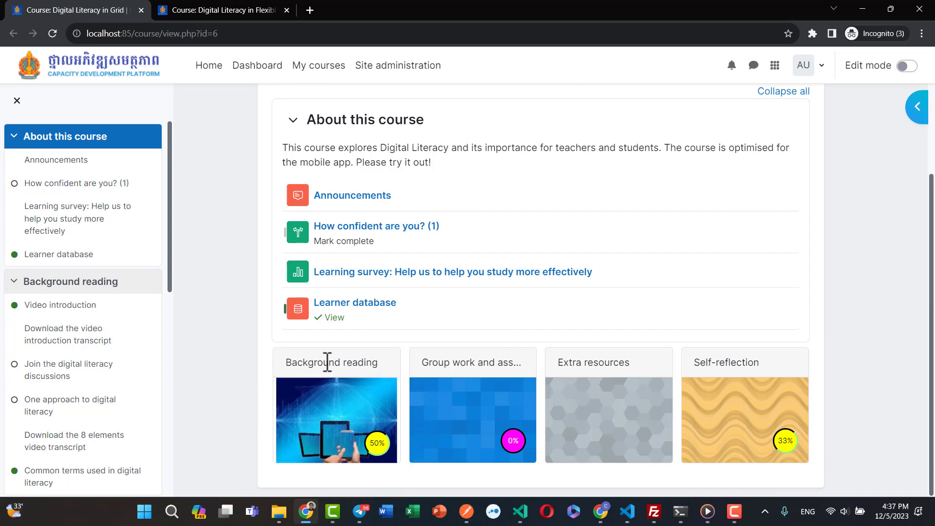
triple_click(300, 363)
left_click(283, 361)
scroll(367, 389, "up", 1)
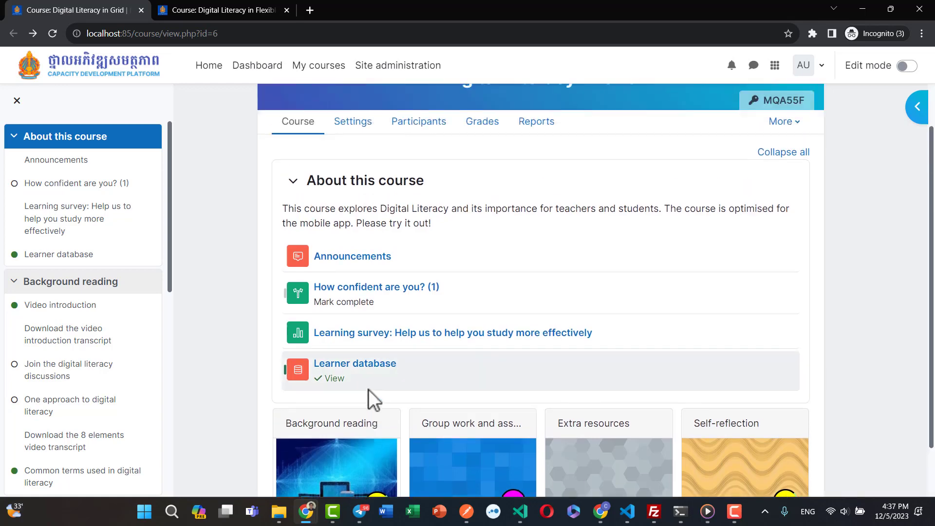
- Collapse the About this course section and open the Background reading tile to view its activities
left_click(387, 195)
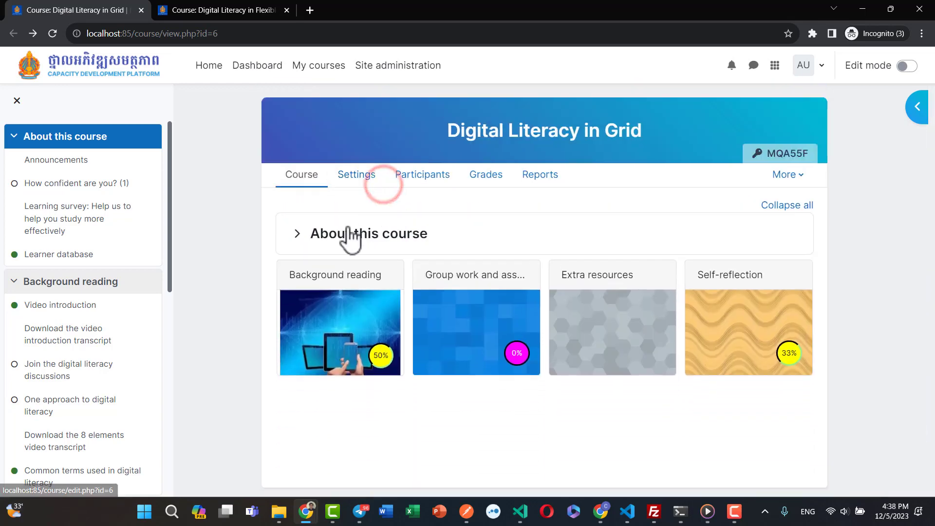
left_click(347, 242)
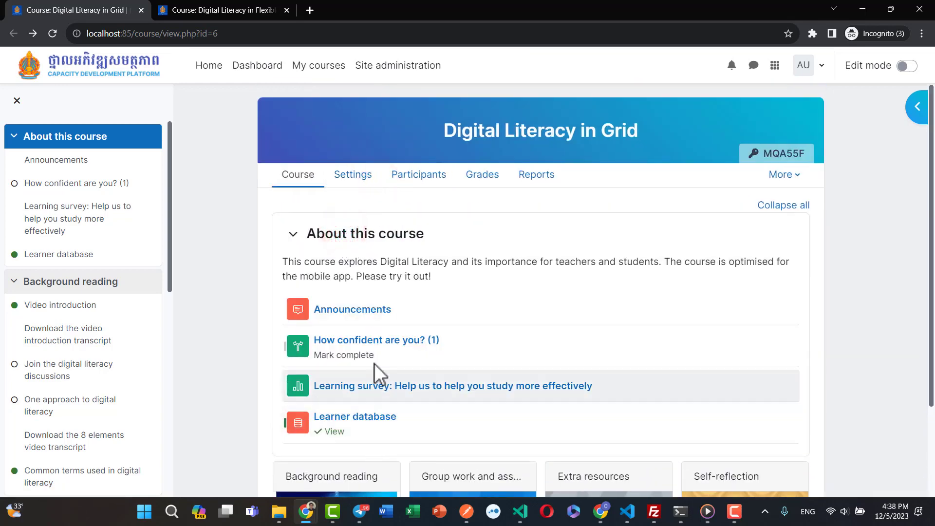
left_click(344, 239)
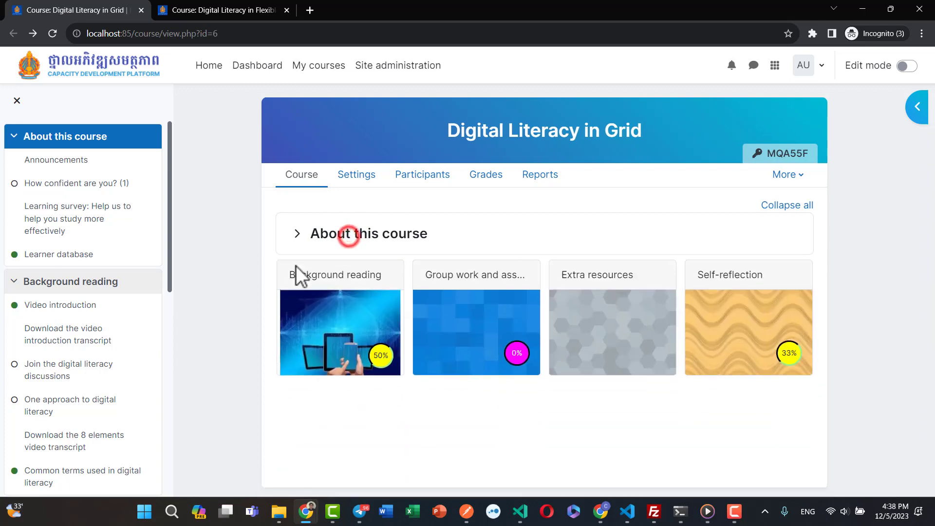
left_click(211, 271)
left_click(342, 320)
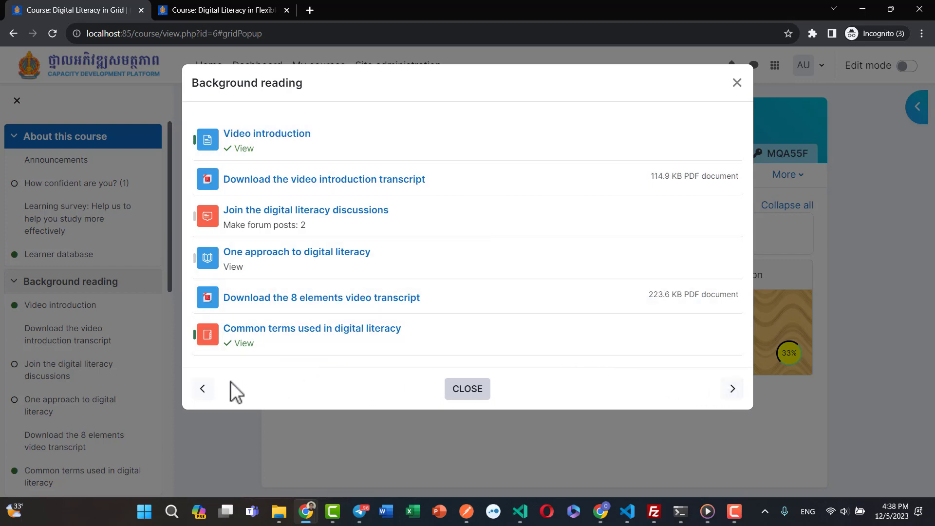
- Page through the Group work and assessment and Extra resources sections in the Grid section viewer, then close it
left_click(732, 389)
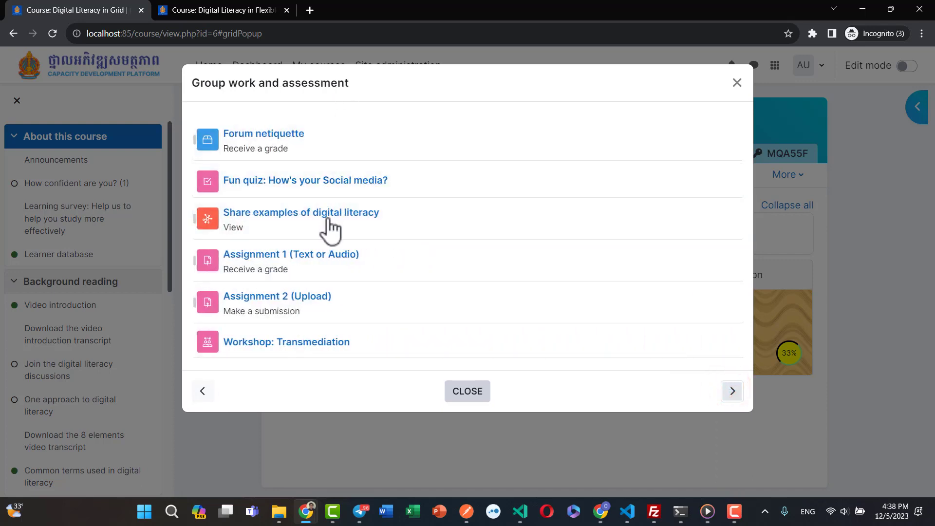
left_click(732, 391)
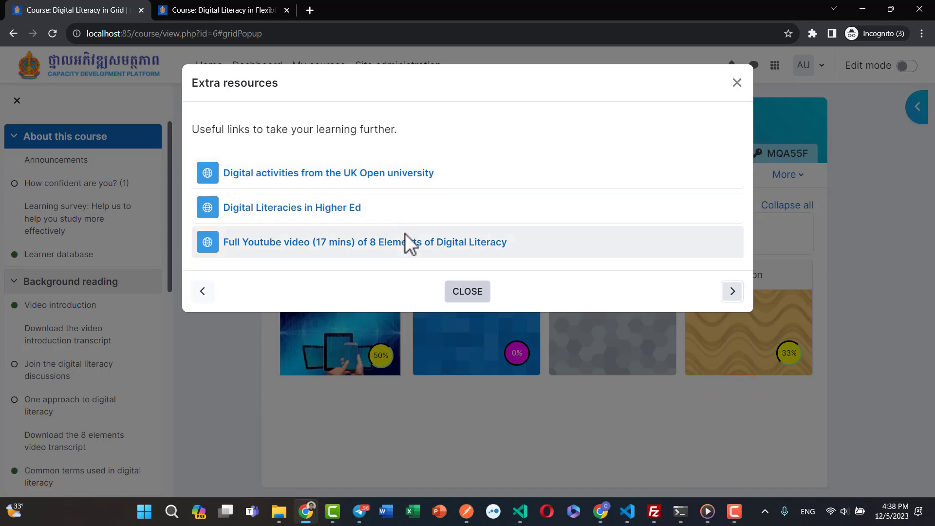
left_click(476, 294)
left_click(475, 295)
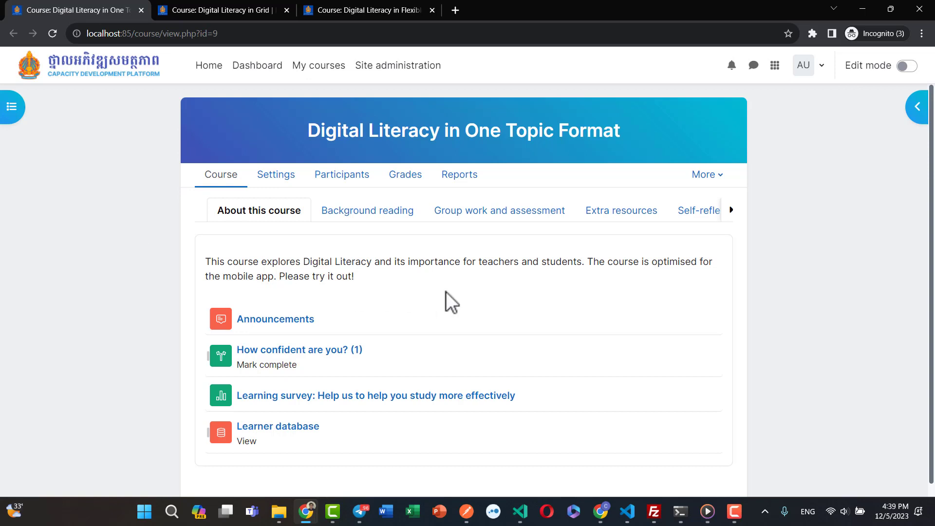
- View the Background reading, Group work and assessment, and Extra resources sections of the Digital Literacy in One Topic Format course
left_click(729, 211)
scroll(369, 256, "down", 1)
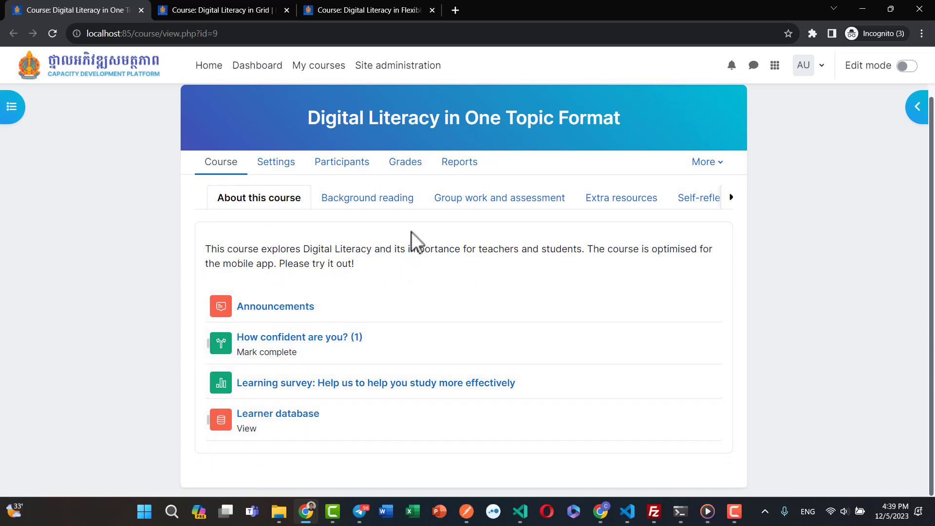
left_click(383, 199)
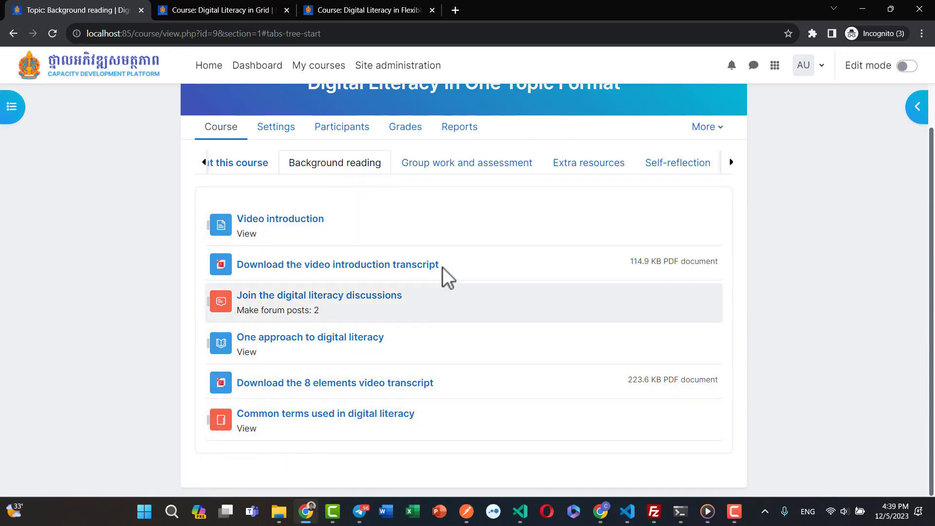
left_click(476, 164)
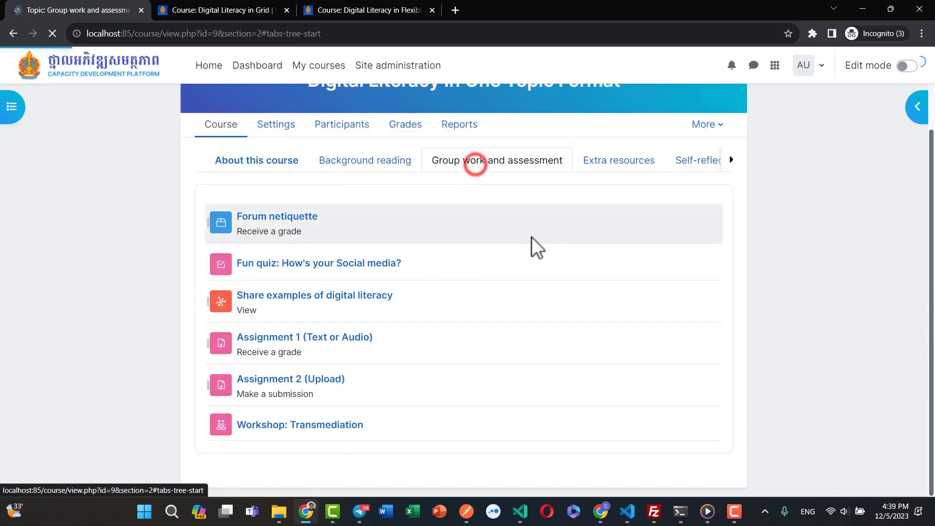
left_click(579, 161)
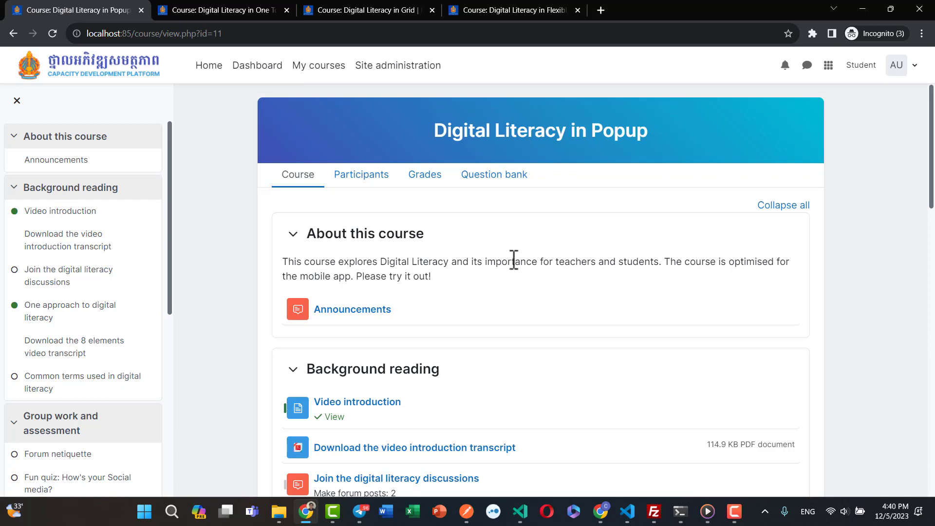
- Look over the sections of the Digital Literacy in Popup course, view the Video introduction activity and close it
scroll(513, 263, "down", 3)
scroll(513, 264, "down", 3)
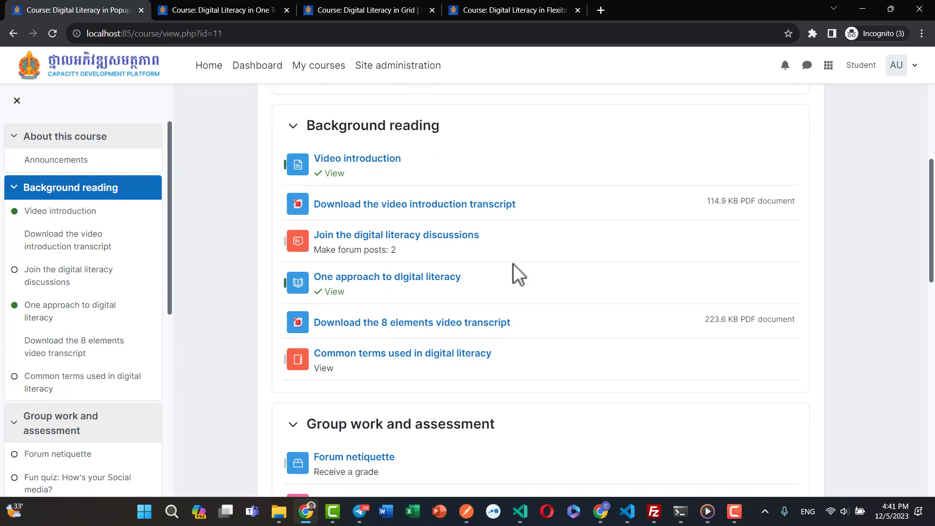
scroll(517, 264, "up", 5)
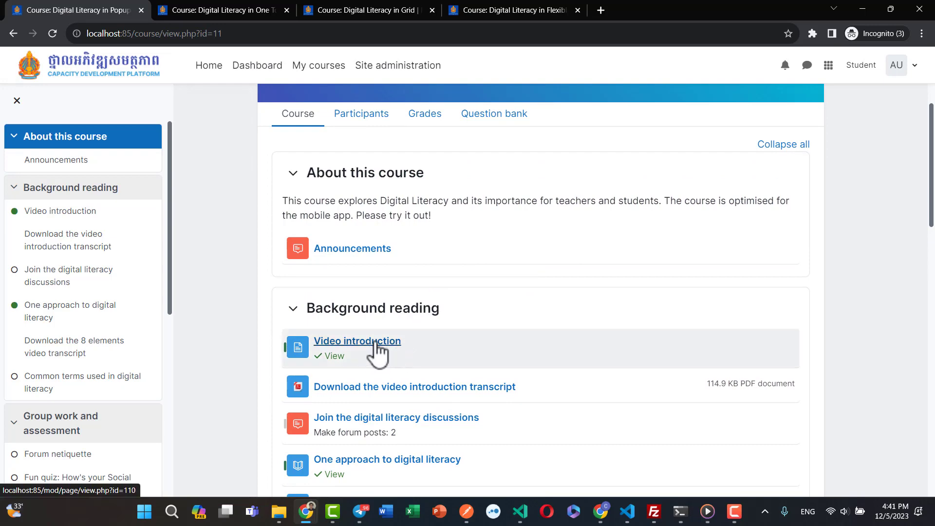
left_click(378, 349)
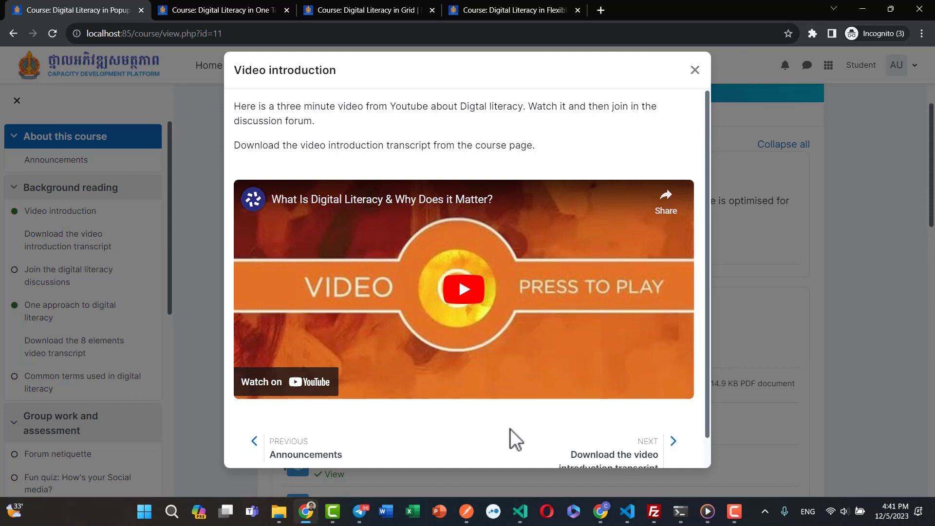
left_click(694, 72)
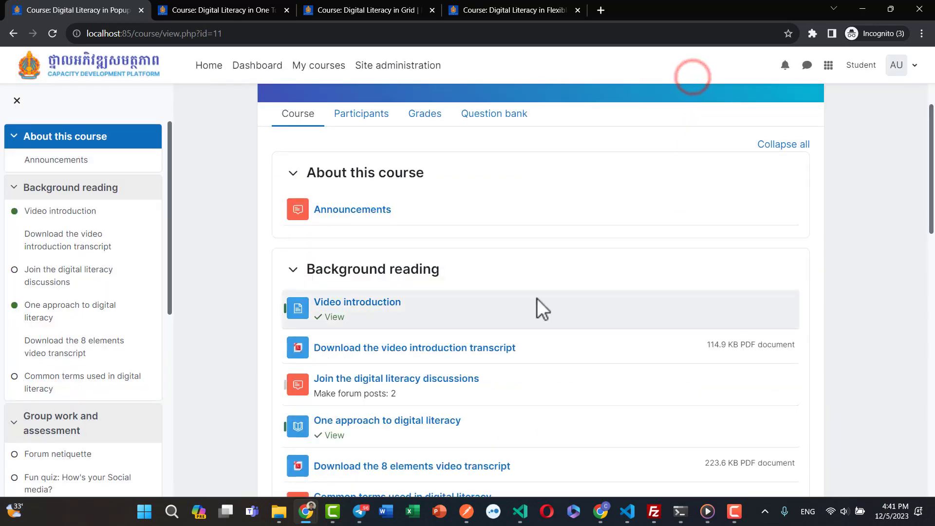
- Open the 8 elements video transcript from Background reading, look through the document and close it
scroll(537, 299, "down", 3)
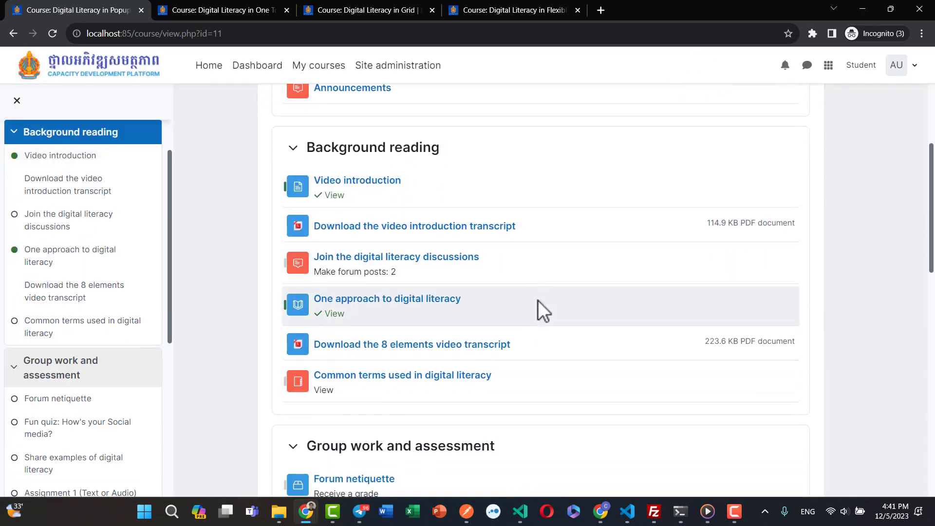
left_click(422, 347)
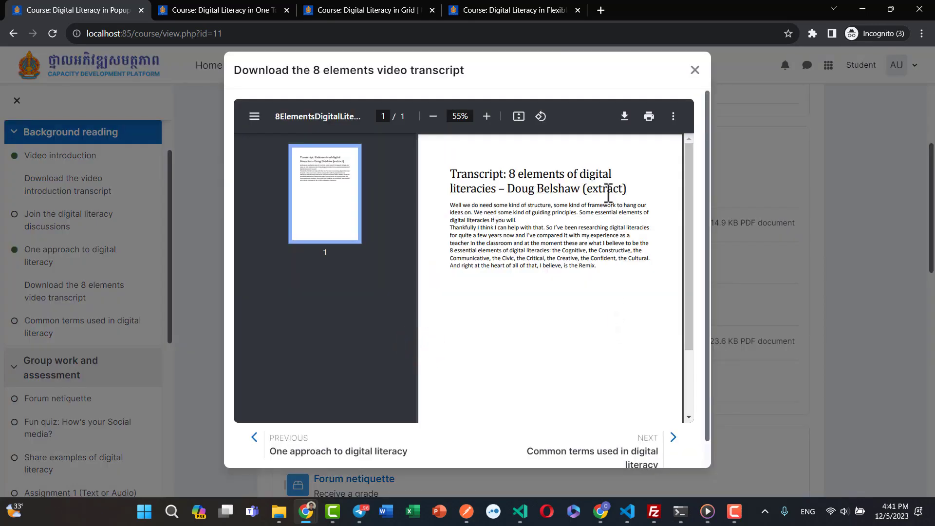
scroll(611, 211, "down", 3)
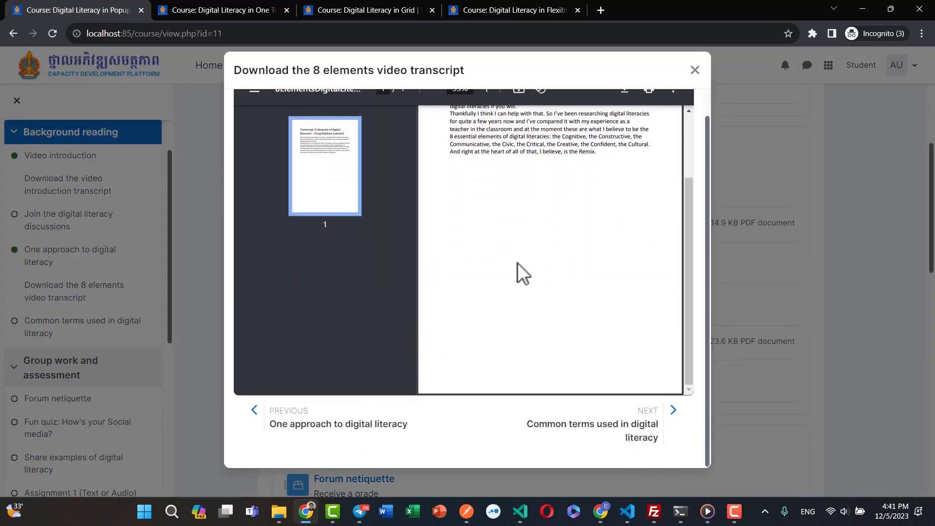
scroll(517, 262, "up", 5)
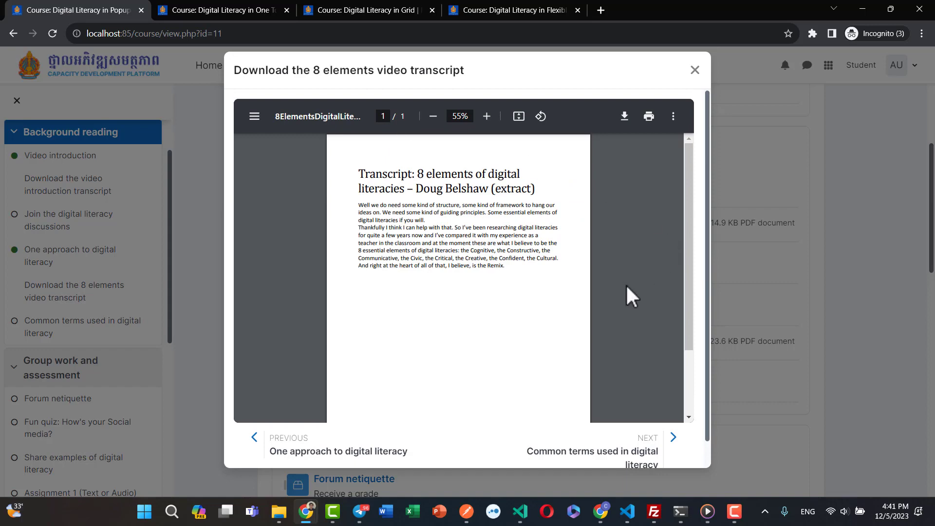
left_click(695, 71)
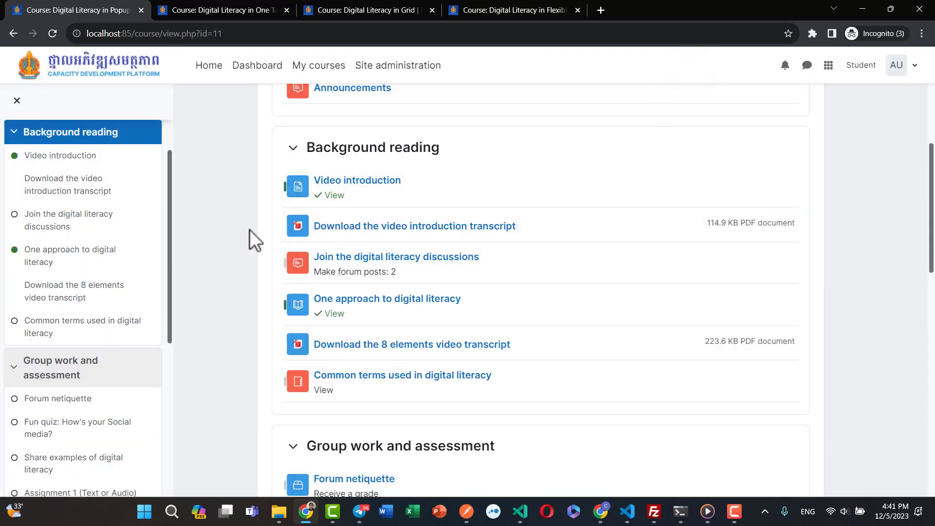
- View the Announcements forum of the About this course section and return to the course page
scroll(248, 224, "up", 4)
scroll(429, 296, "down", 7)
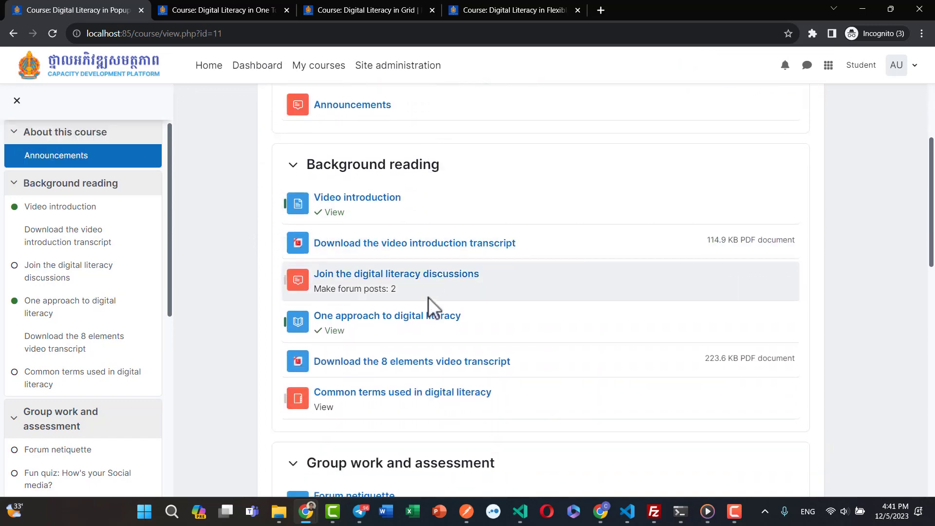
scroll(434, 291, "up", 5)
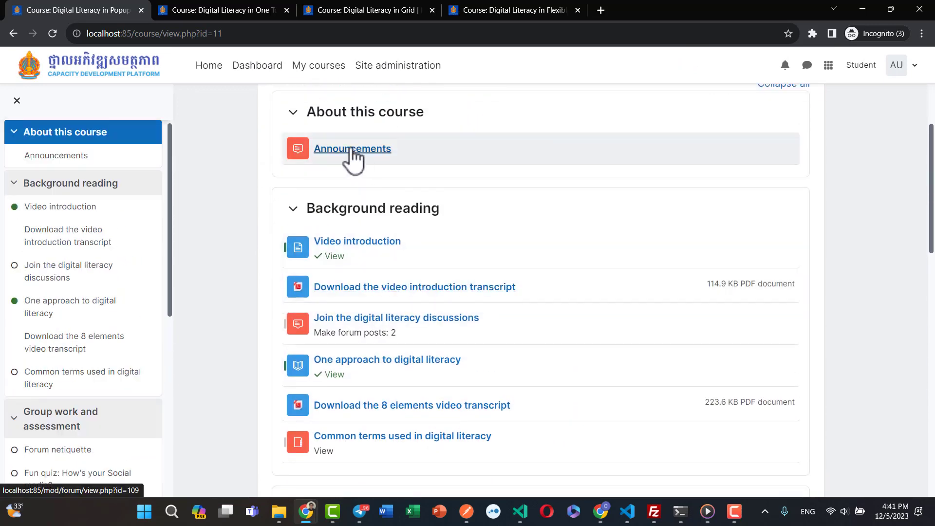
left_click(351, 149)
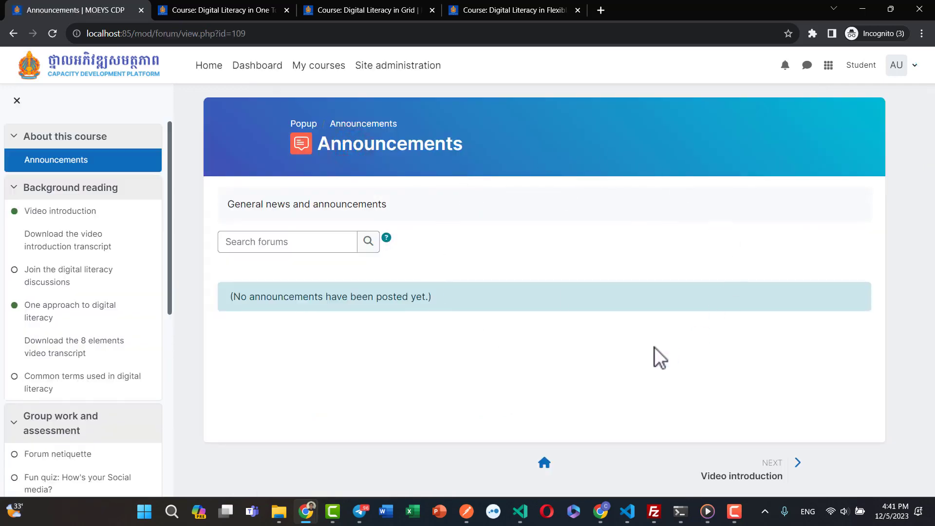
left_click(545, 463)
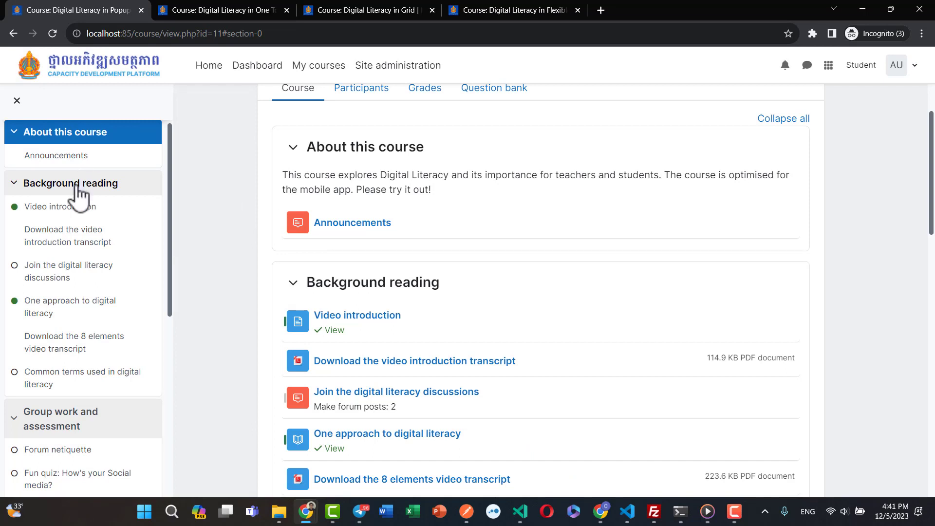
- Open the Video introduction activity from the course index, look it over and close it
left_click(56, 208)
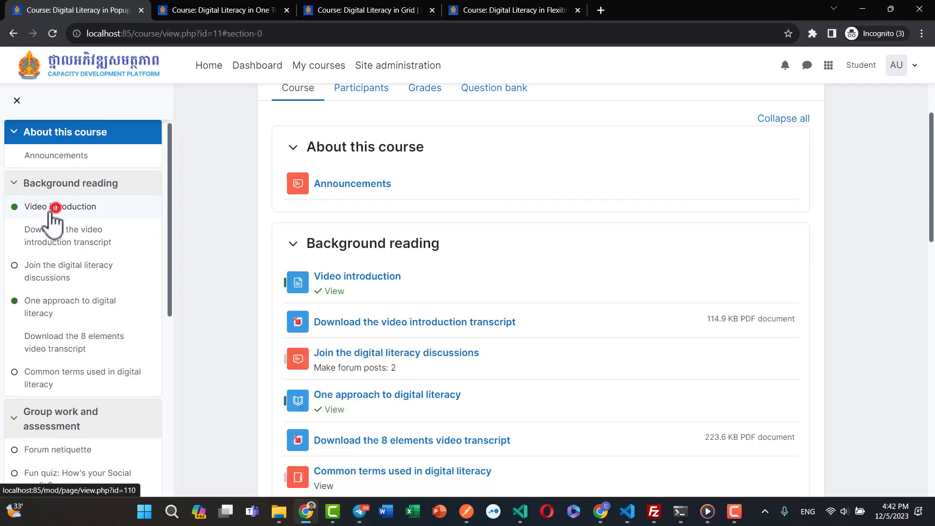
scroll(550, 161, "down", 1)
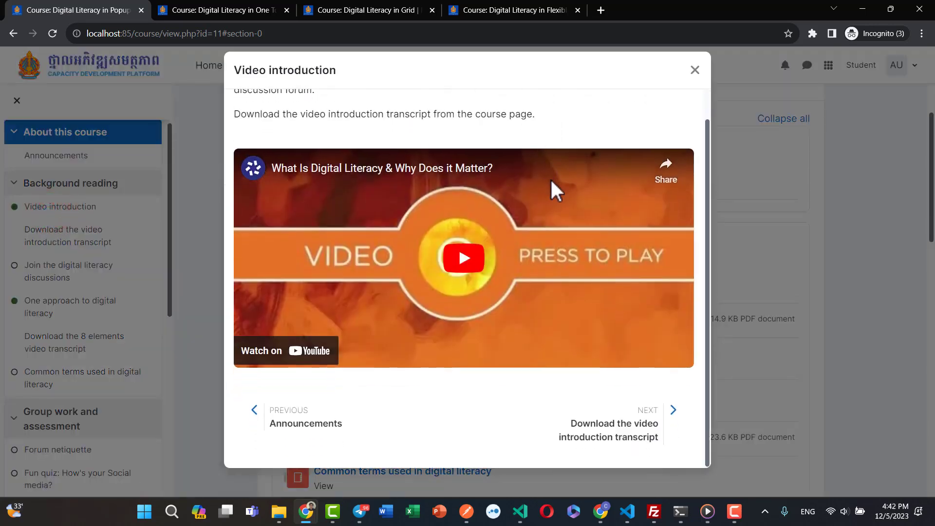
scroll(557, 180, "up", 1)
left_click(695, 69)
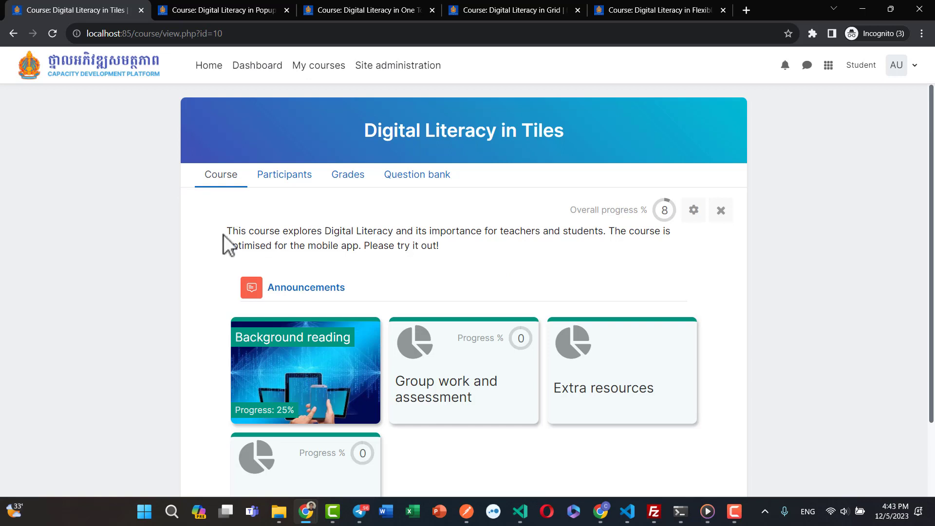
- Highlight the introduction text of the Digital Literacy in Tiles course, hide and show the introductory section, and clear the highlight
left_click_drag(223, 234, 455, 256)
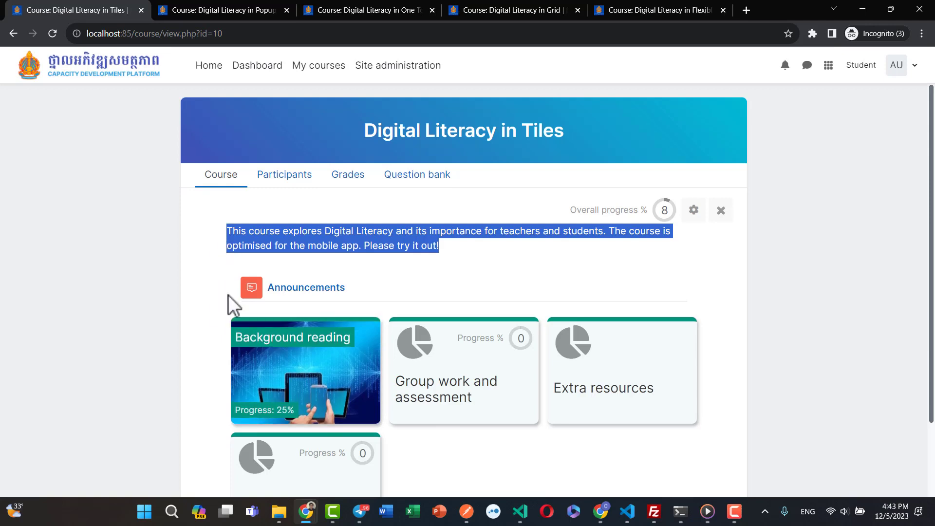
left_click(718, 210)
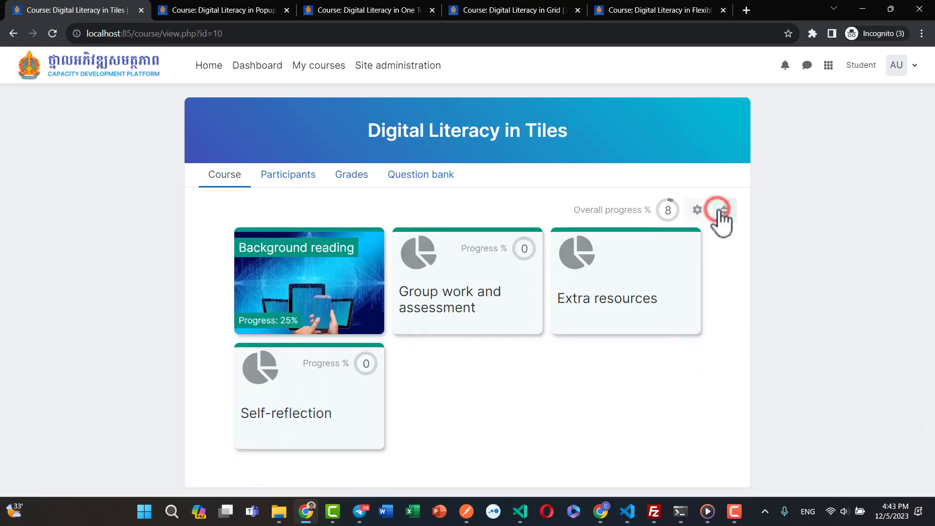
left_click(725, 212)
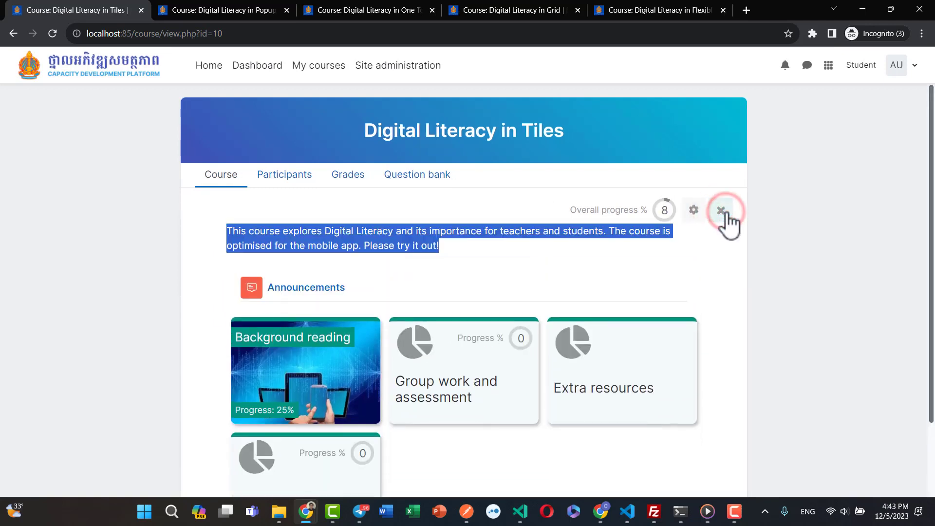
left_click(720, 240)
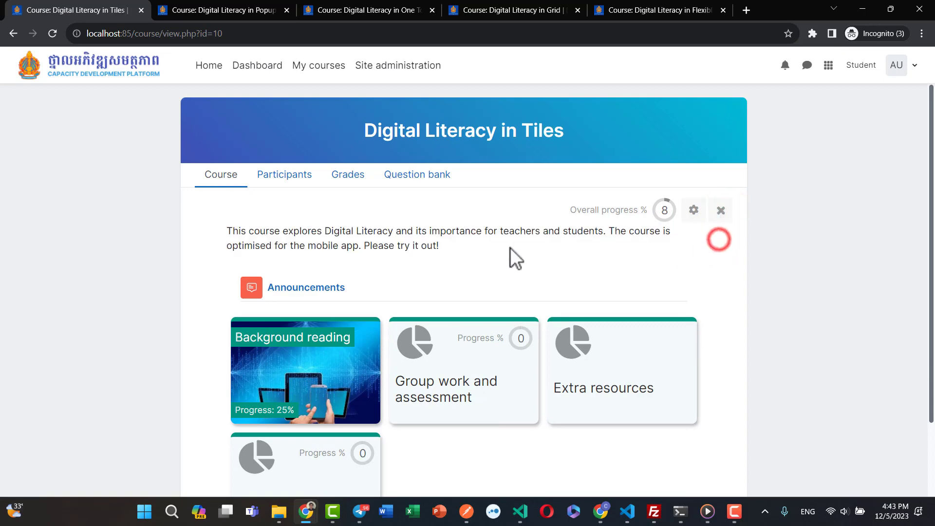
- Open the Background reading tile, look through its activities and close it
scroll(192, 226, "down", 2)
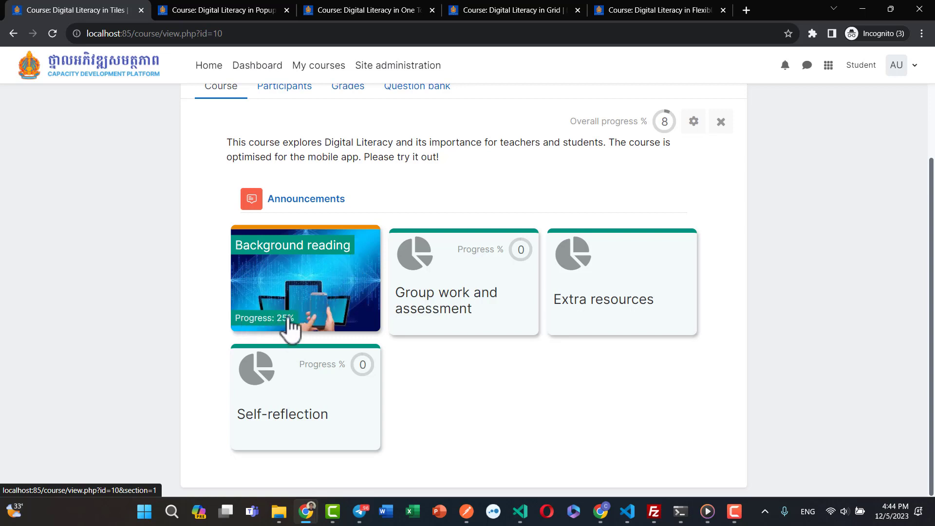
left_click(321, 277)
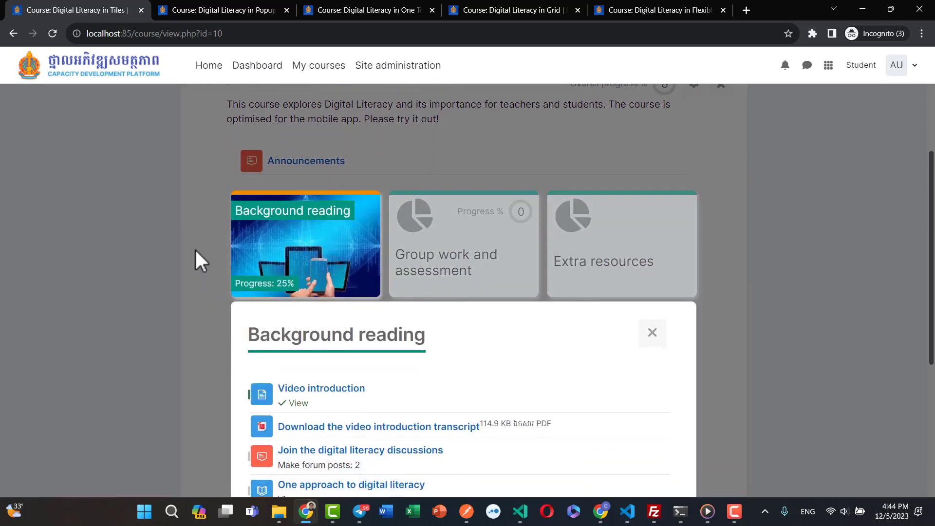
scroll(513, 382, "down", 2)
scroll(513, 382, "down", 2)
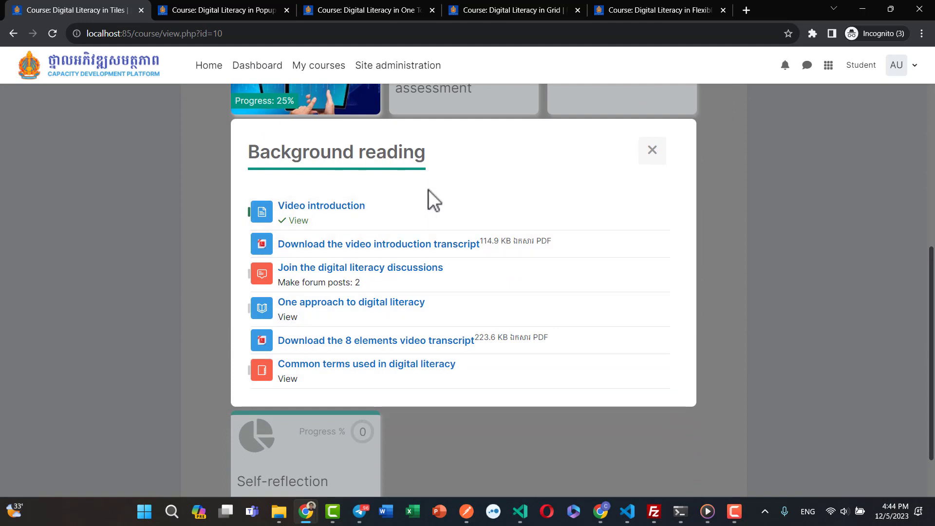
scroll(376, 244, "up", 1)
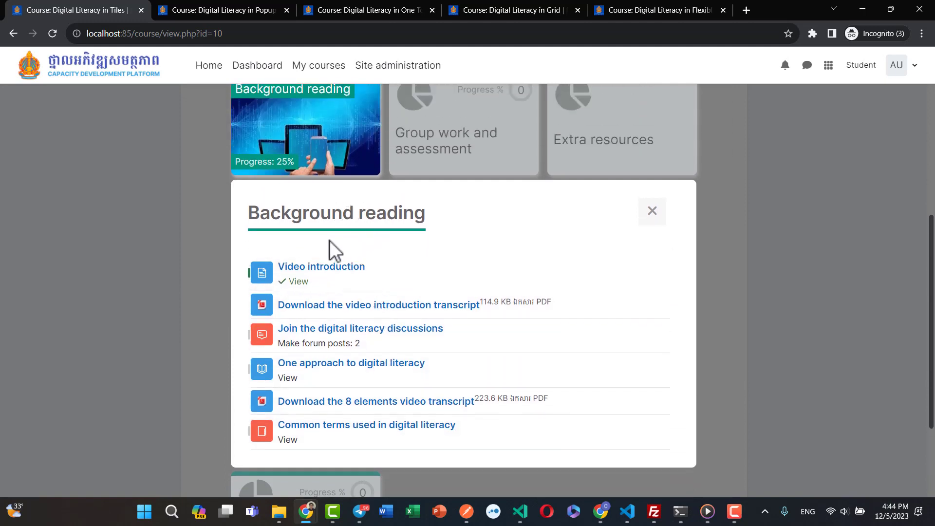
scroll(211, 244, "up", 1)
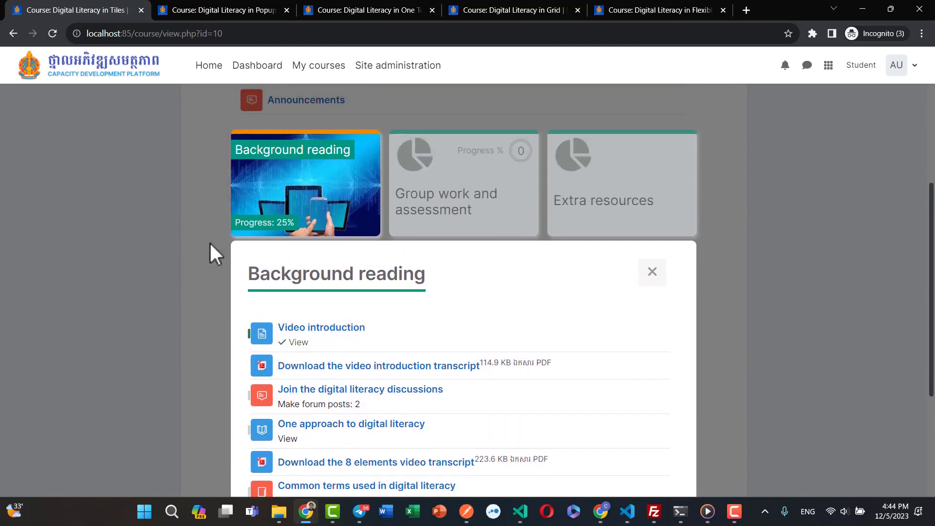
left_click(208, 212)
scroll(206, 231, "up", 1)
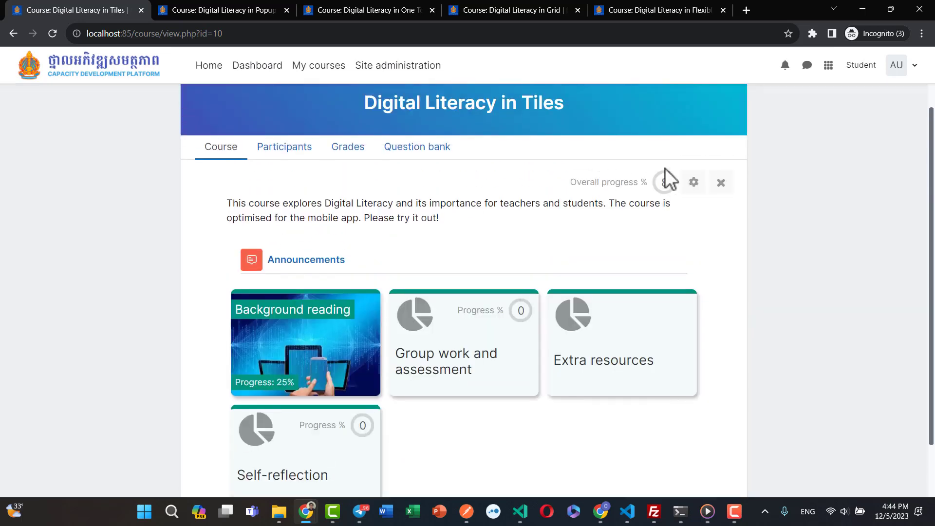
- Check the overall course progress details and open the Tiles course's navigation settings
mouse_move(665, 183)
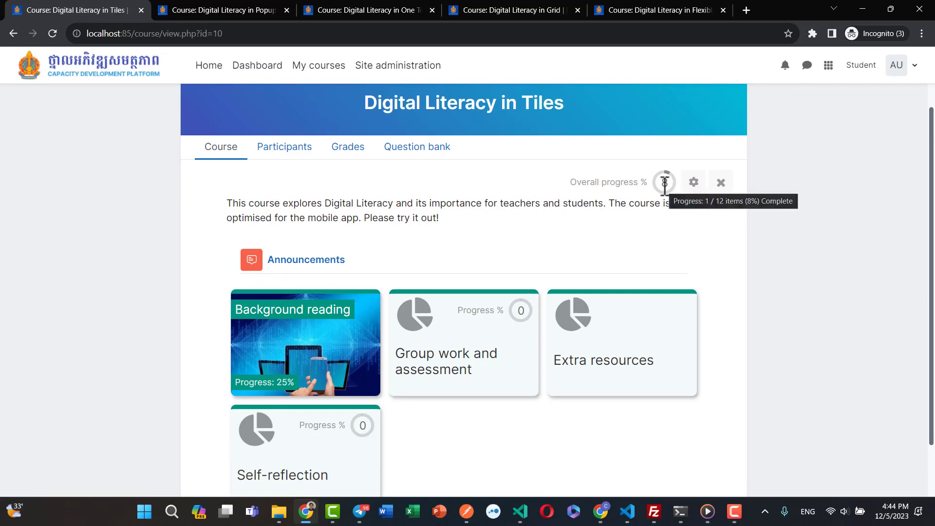
left_click(695, 184)
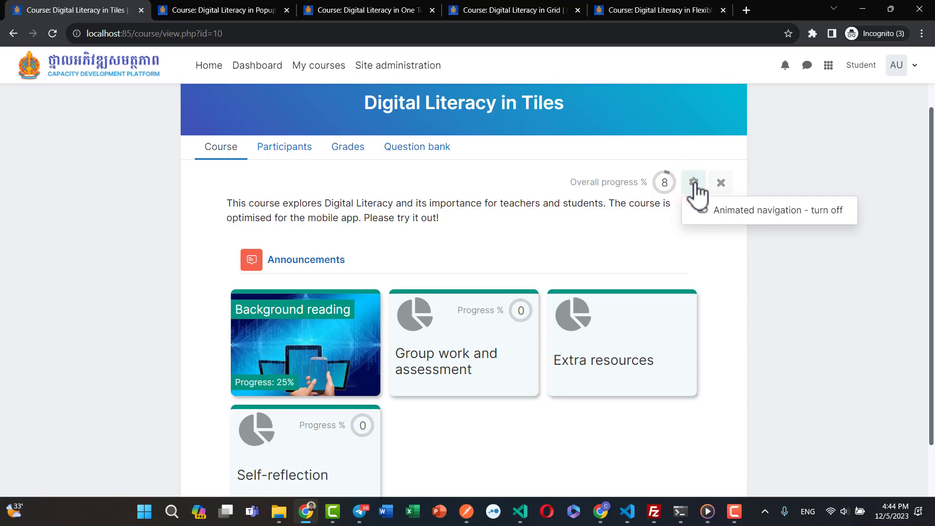
- Close the navigation settings, open the Background reading tile to look through its activities, and close it again
left_click(561, 227)
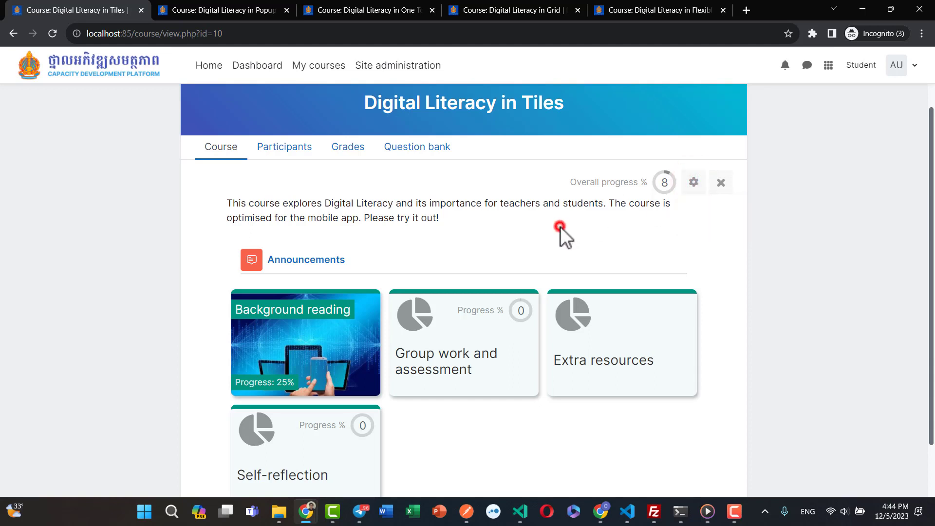
left_click(324, 339)
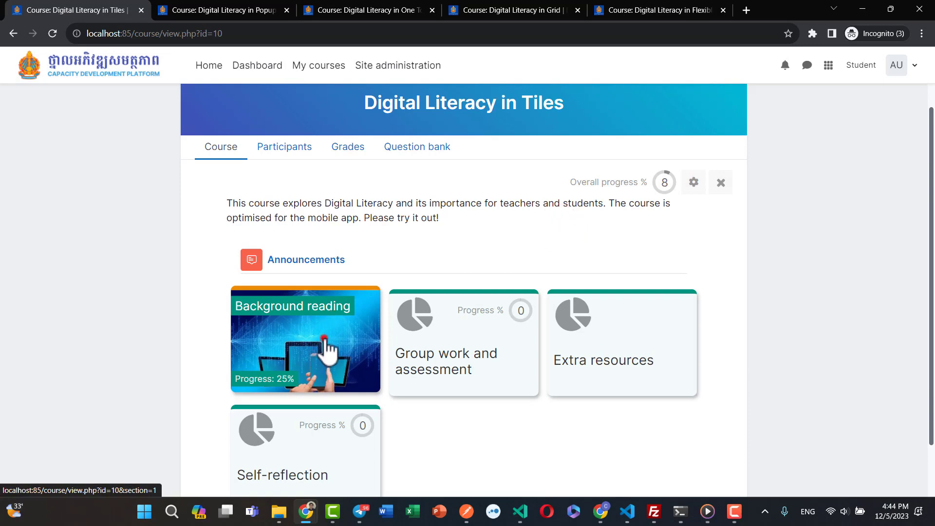
scroll(490, 366, "down", 5)
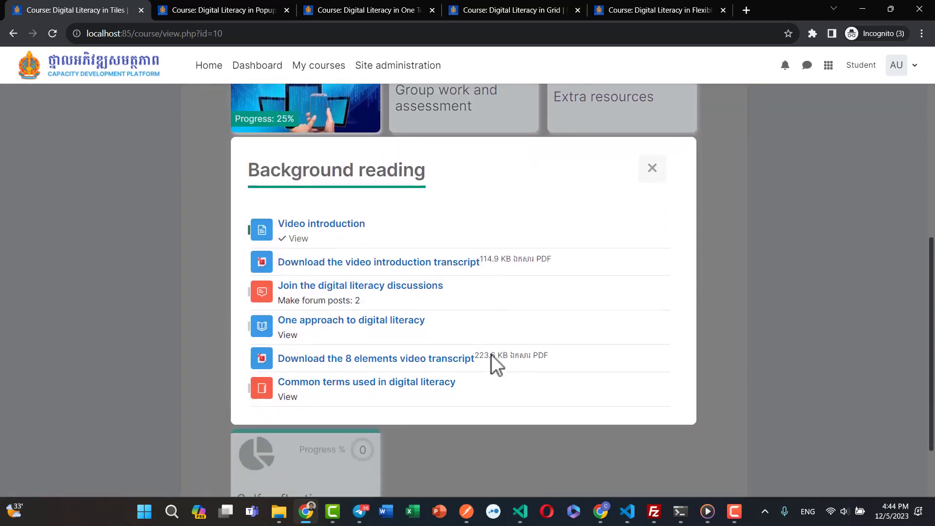
scroll(466, 164, "up", 3)
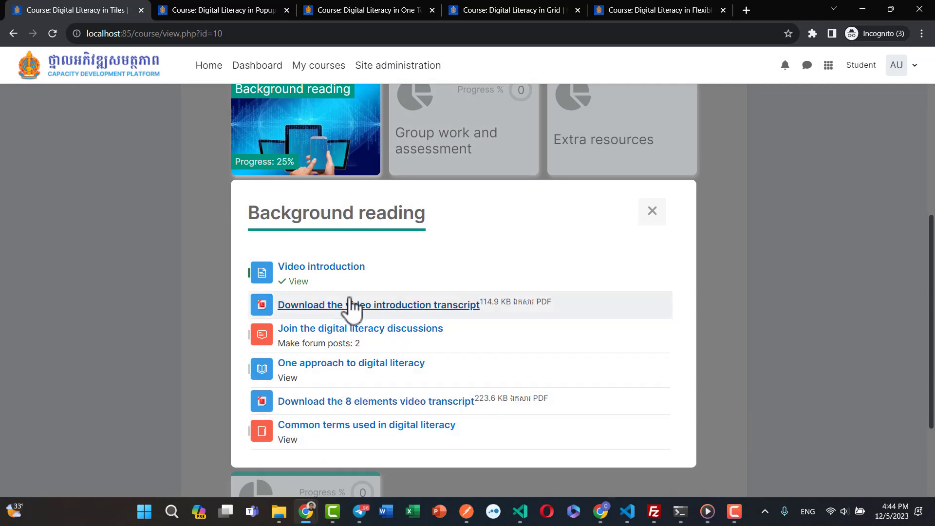
scroll(350, 302, "up", 3)
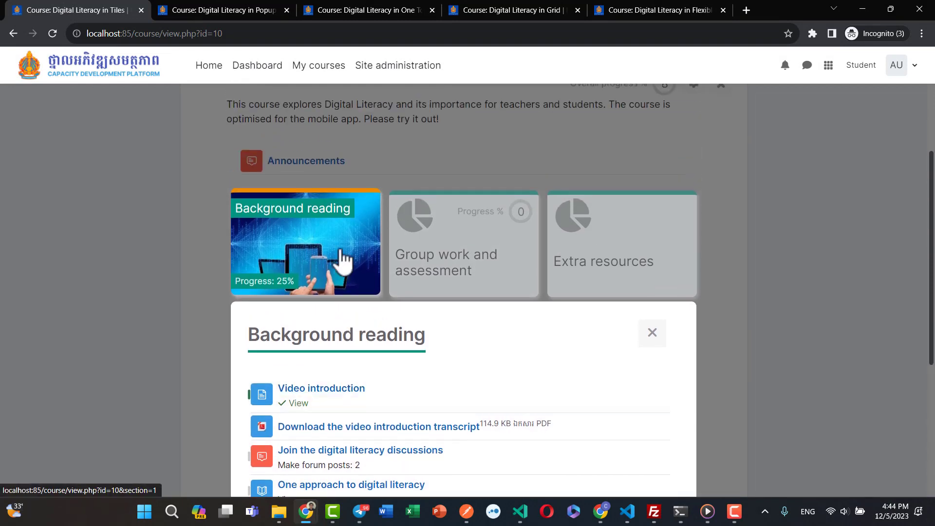
left_click(466, 143)
scroll(477, 168, "up", 2)
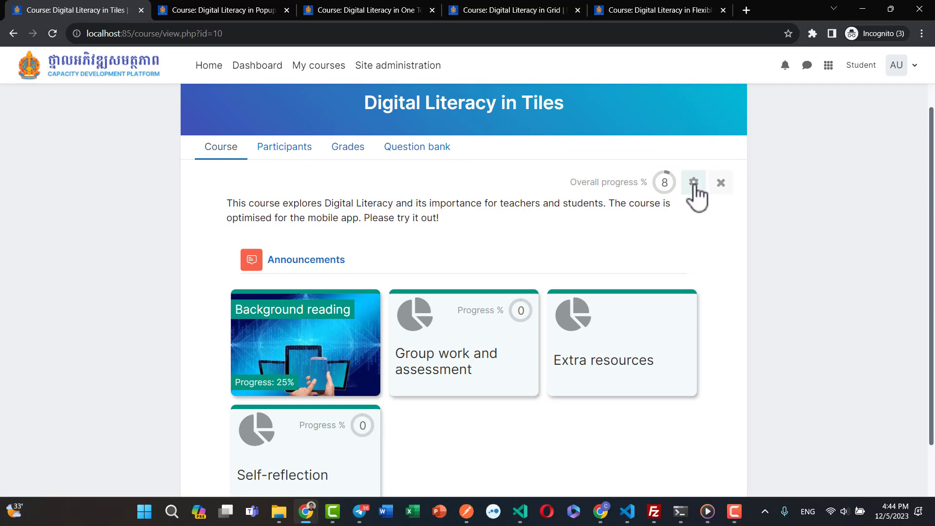
- Turn off animated navigation in the Tiles course and open the Background reading tile to look over its page
left_click(694, 182)
left_click(726, 215)
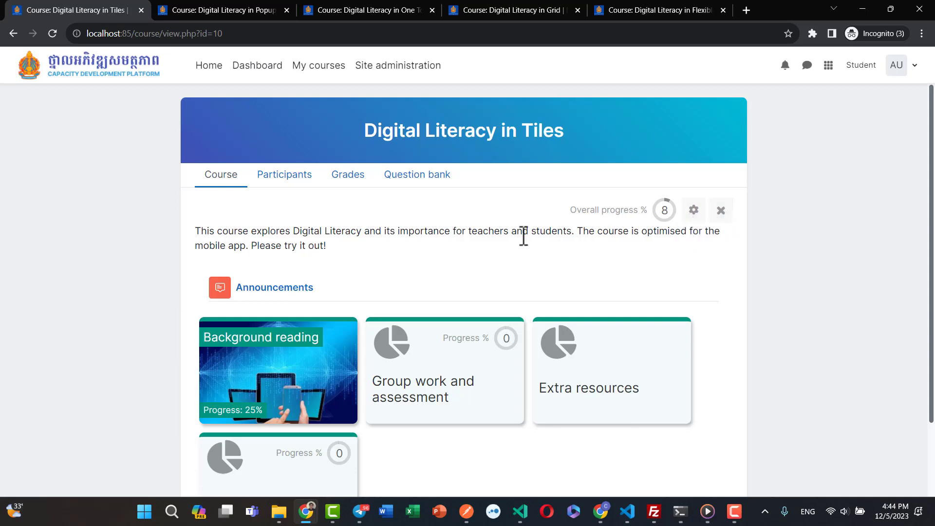
scroll(370, 250, "down", 1)
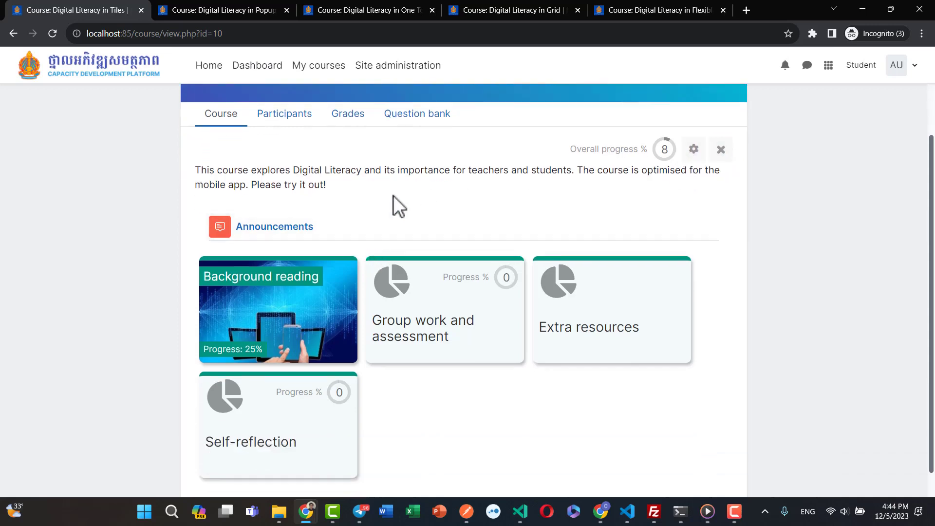
left_click(273, 304)
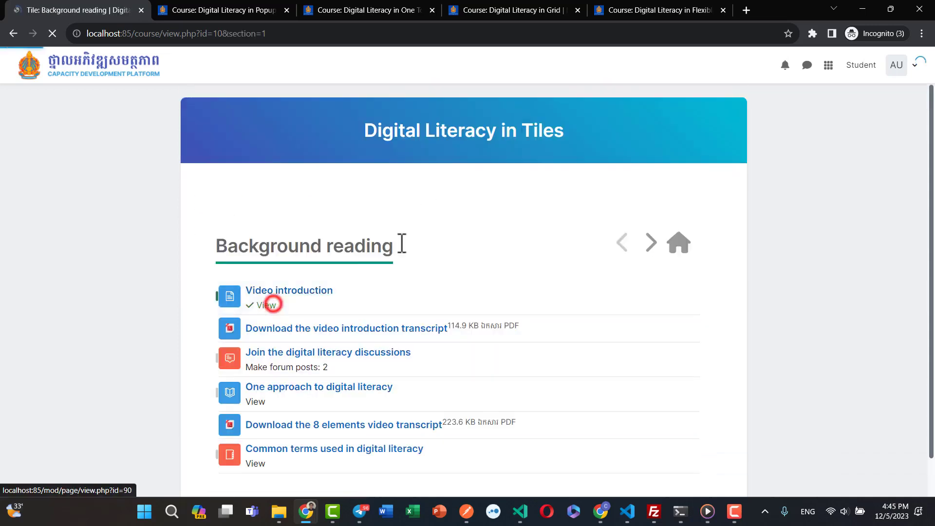
scroll(505, 209, "down", 1)
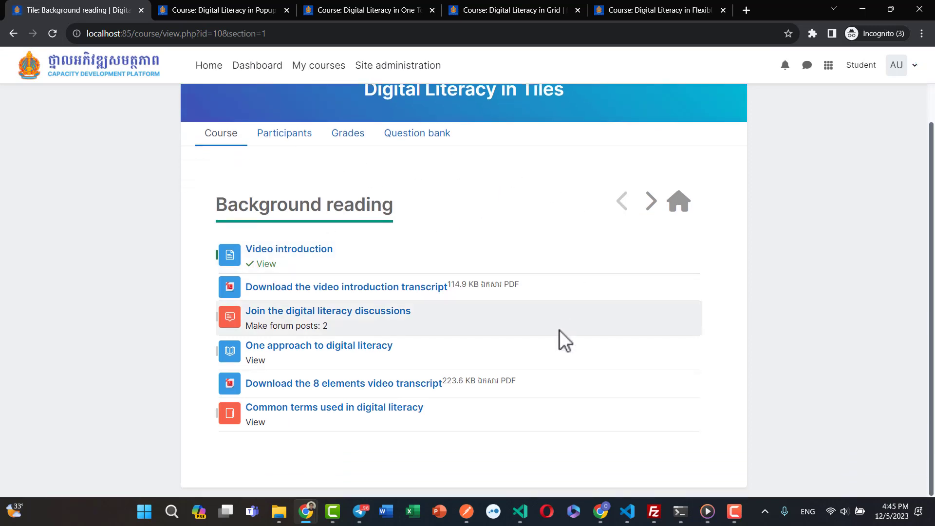
scroll(559, 329, "up", 1)
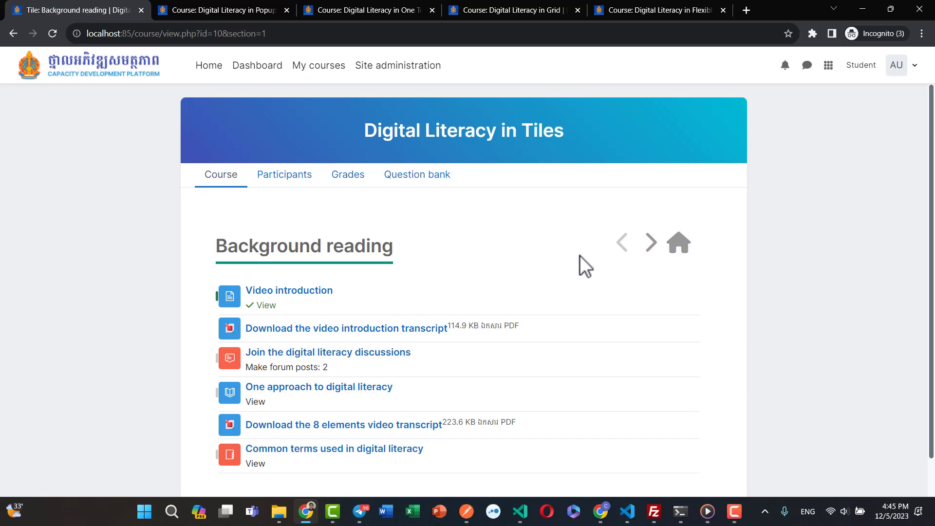
- Step forward through the Group work and assessment and Extra resources sections, then return to the Tiles course overview and look it over
left_click(651, 243)
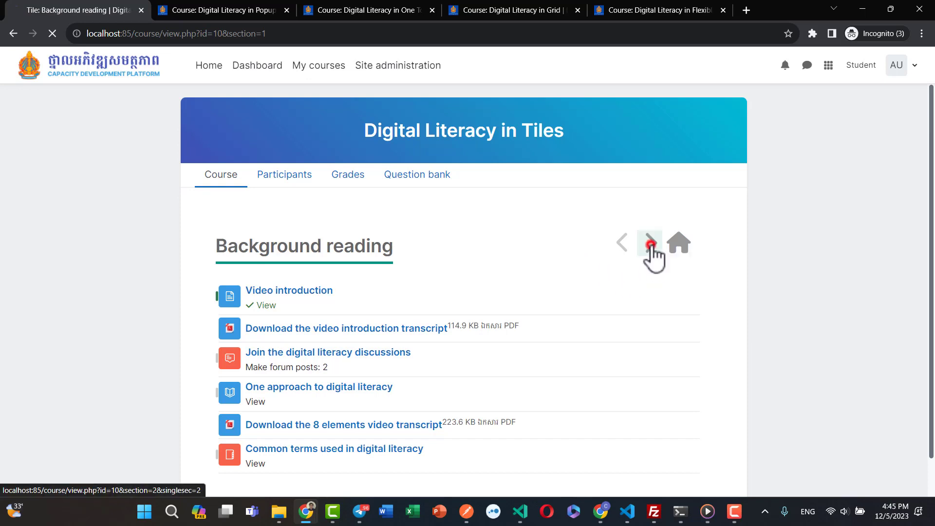
scroll(496, 345, "down", 1)
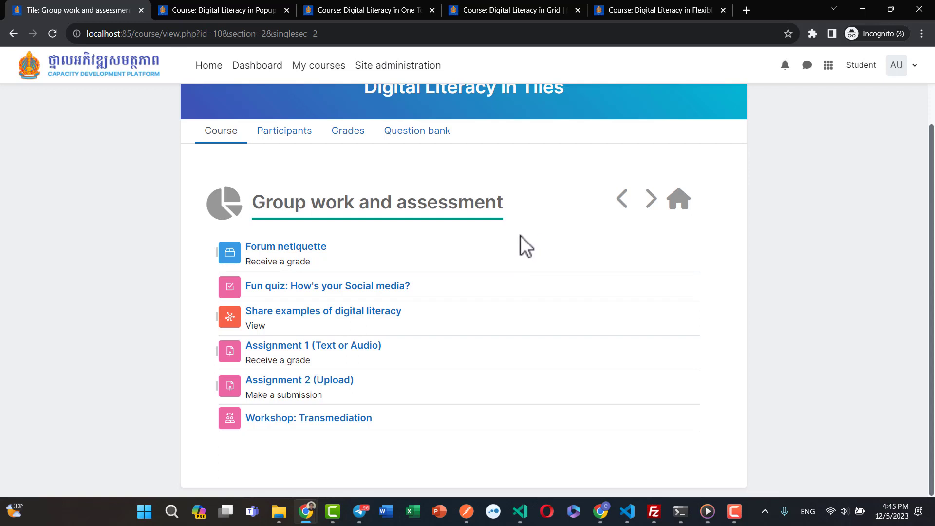
scroll(522, 233, "up", 1)
scroll(524, 233, "down", 1)
left_click(650, 199)
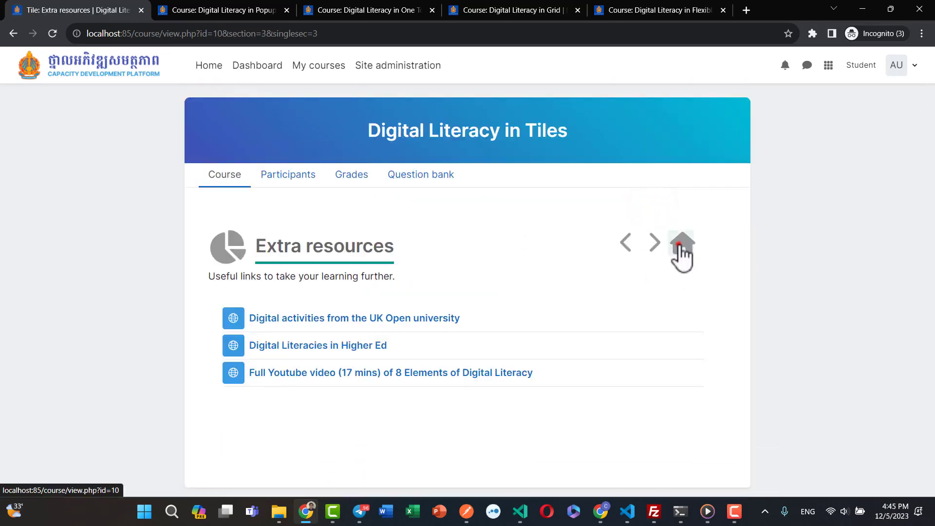
left_click(680, 244)
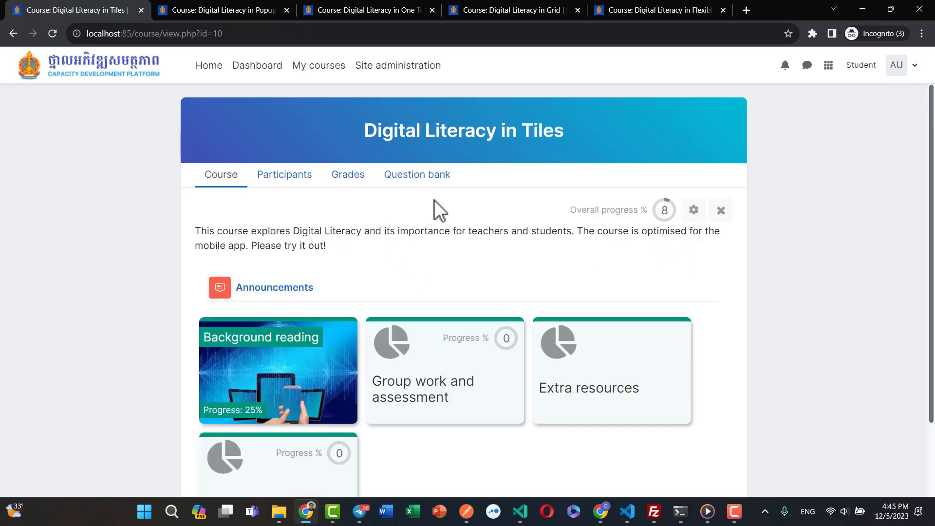
scroll(478, 454, "down", 2)
scroll(478, 453, "down", 1)
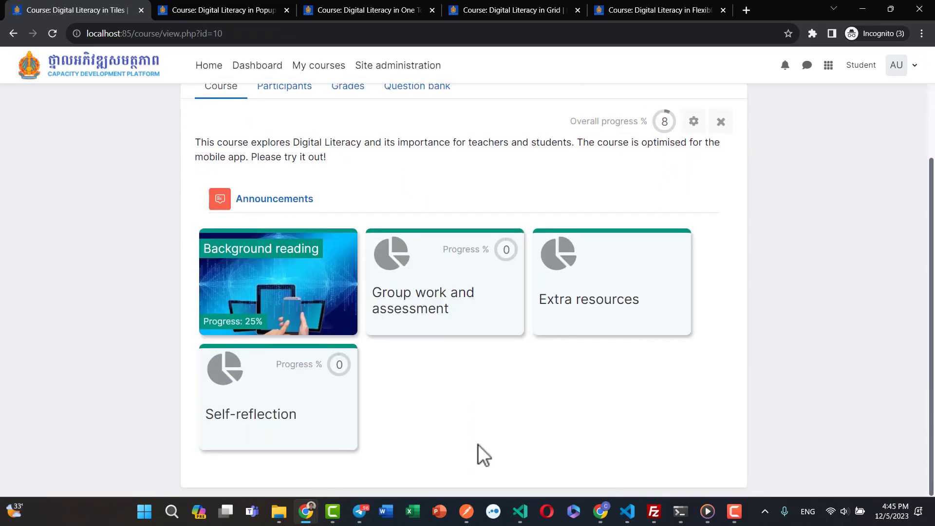
scroll(473, 432, "up", 1)
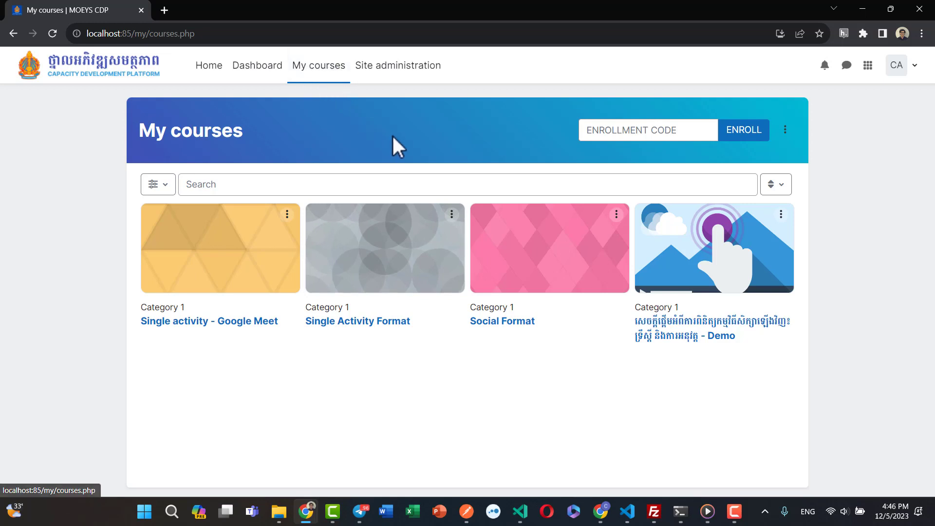
- Open the Single Activity Format course and look over its Global Warming video activity
left_click(372, 251)
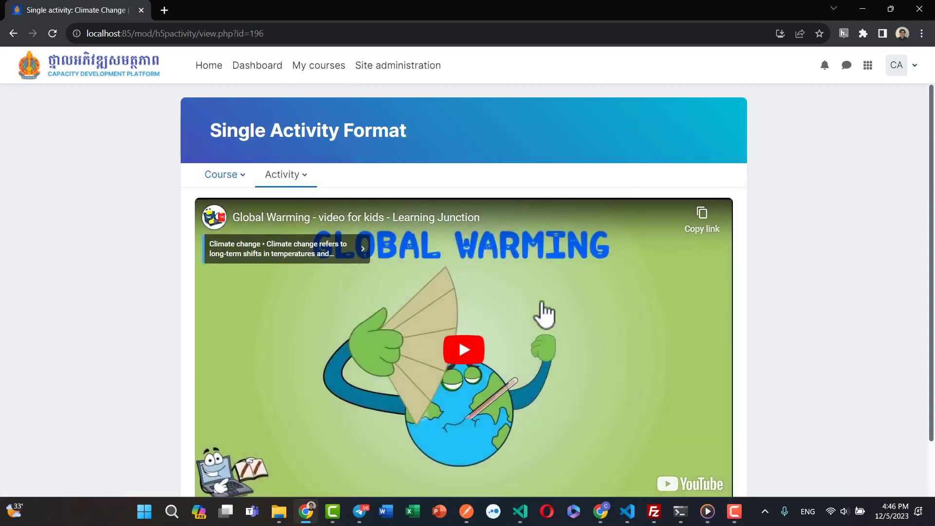
scroll(544, 313, "down", 1)
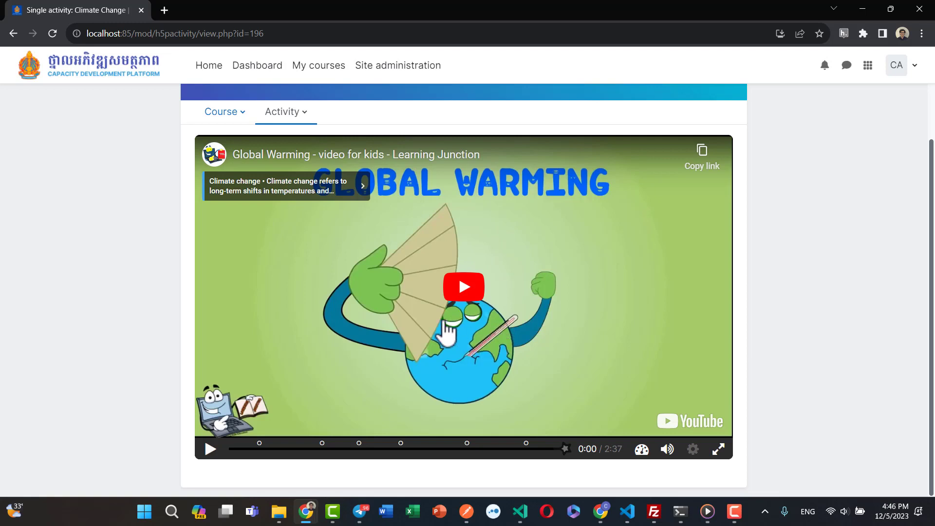
scroll(447, 332, "up", 1)
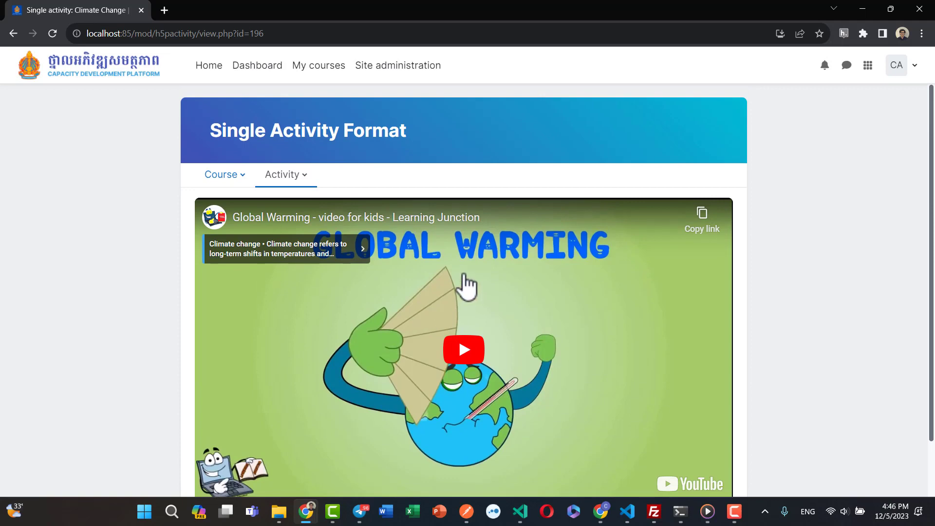
- Open the Single activity - Google Meet course from the course list, check the meeting's joining page and go back
left_click(309, 68)
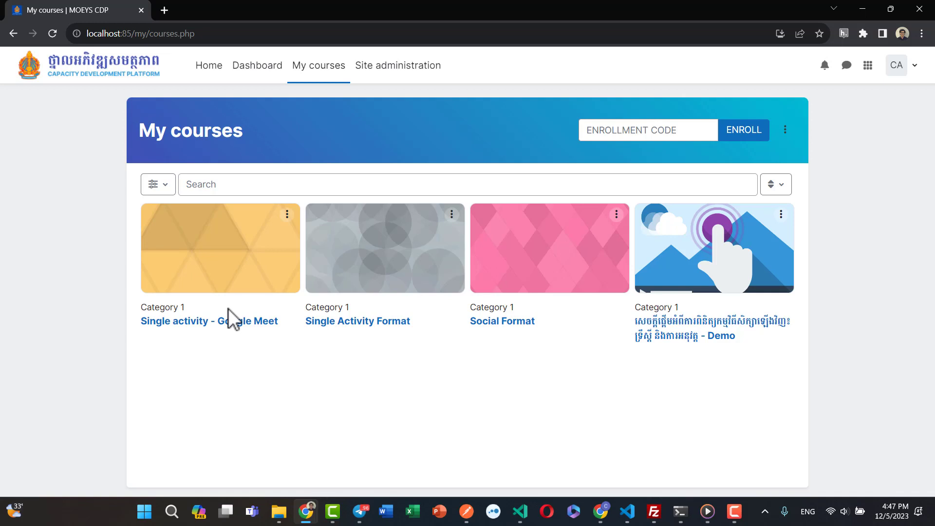
left_click(226, 254)
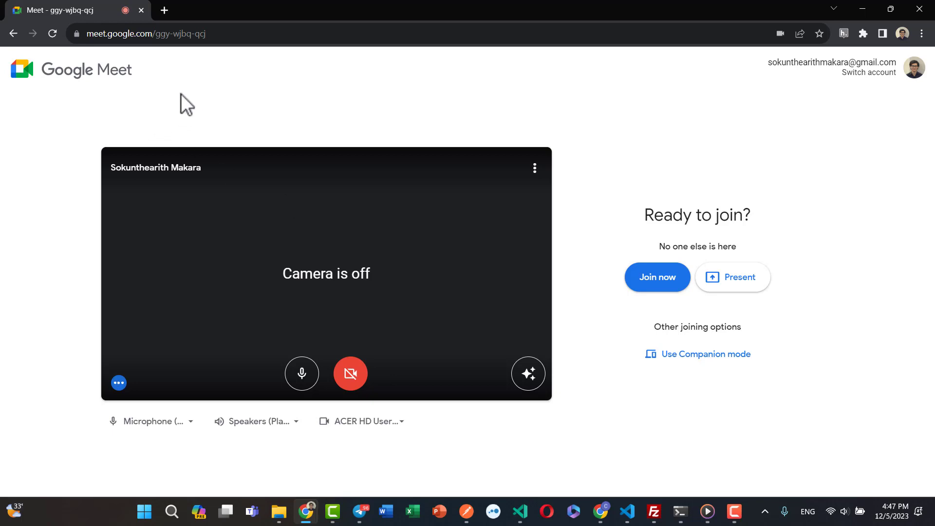
left_click(13, 33)
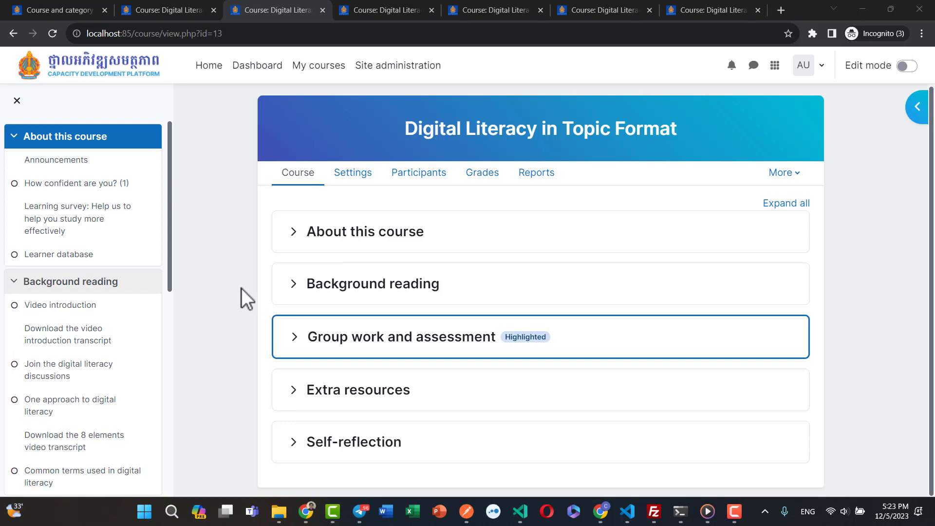
- Expand the About this course section of the Digital Literacy in Topic Format course and look through its activities
left_click(293, 233)
scroll(292, 258, "down", 1)
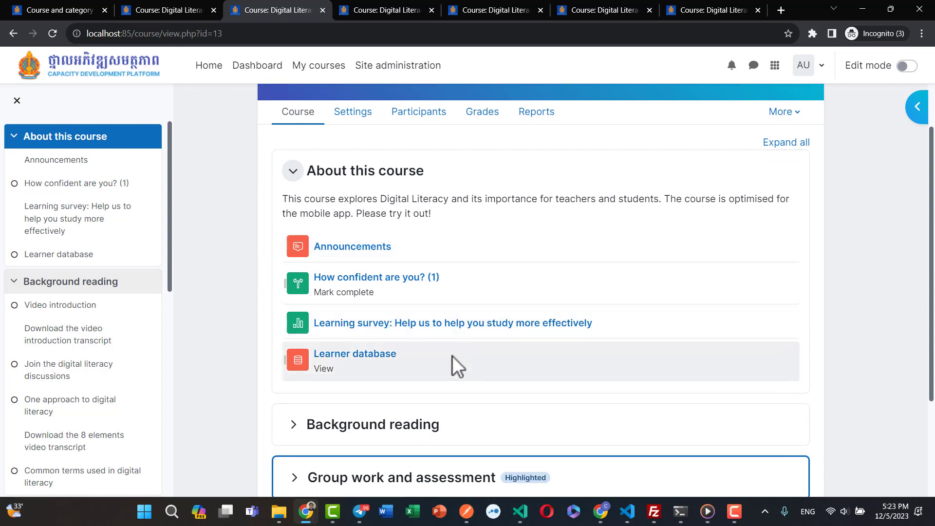
left_click(369, 175)
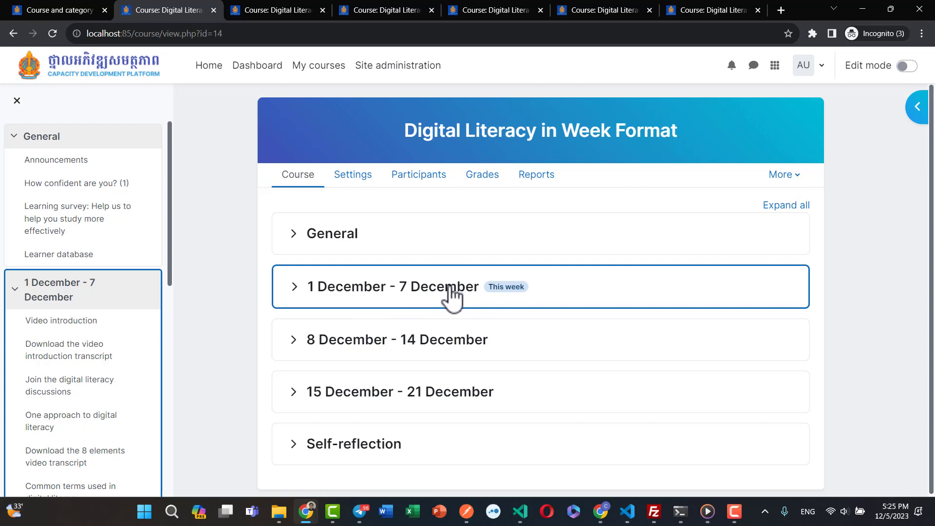
- Check the start and end date options in the Week Format course's settings and return to the course page
left_click(350, 178)
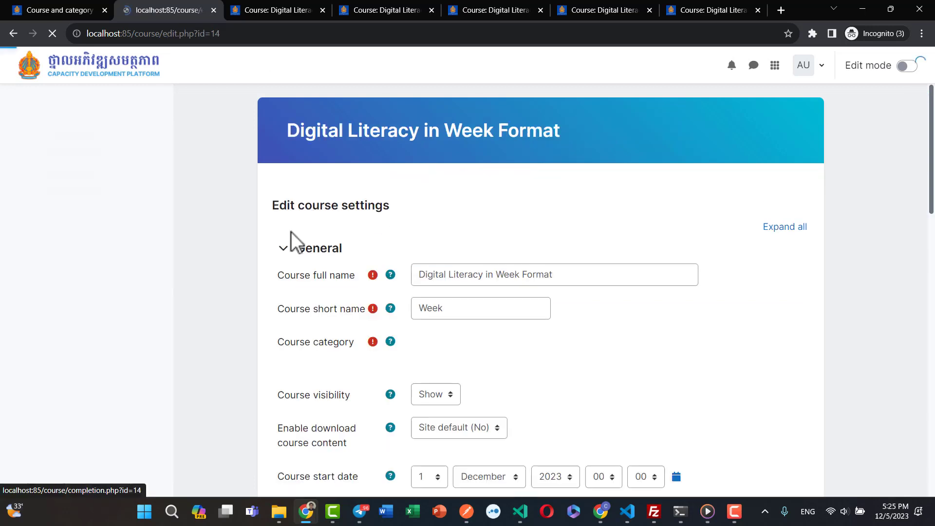
scroll(264, 275, "down", 3)
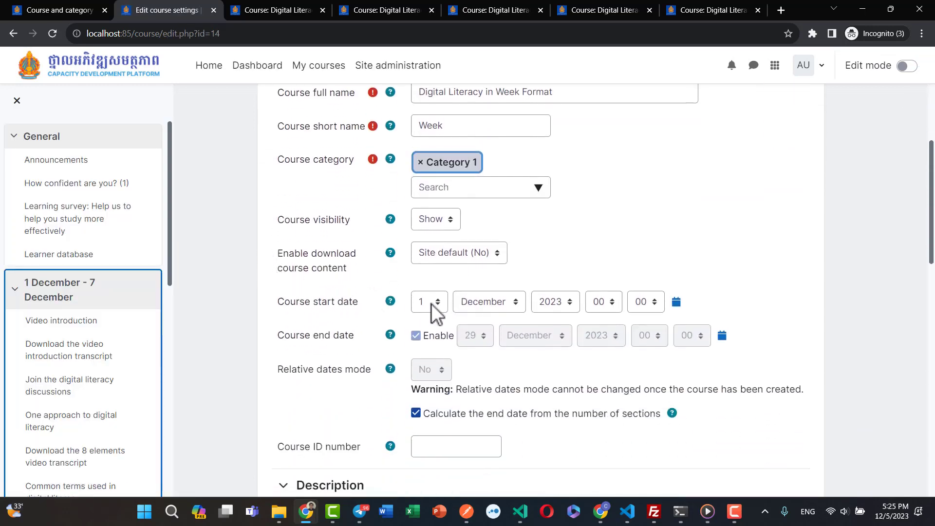
scroll(390, 292, "up", 3)
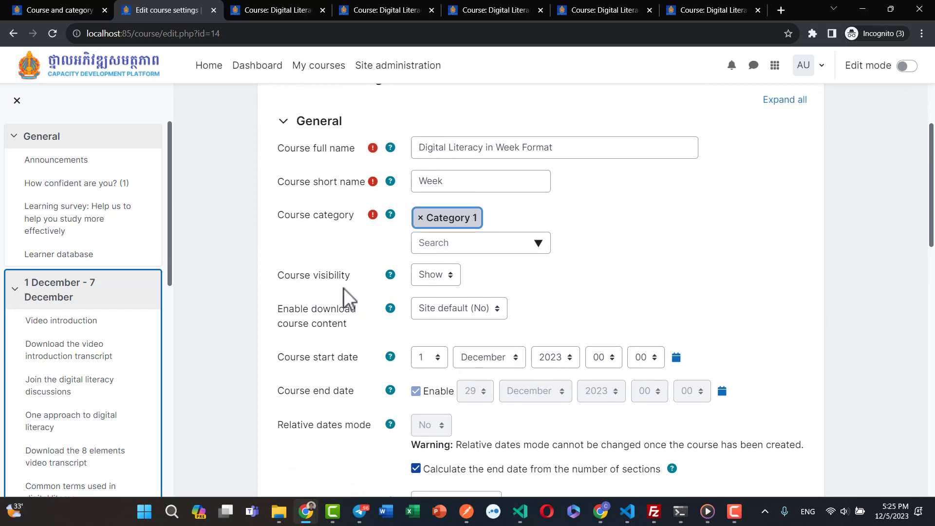
left_click(299, 177)
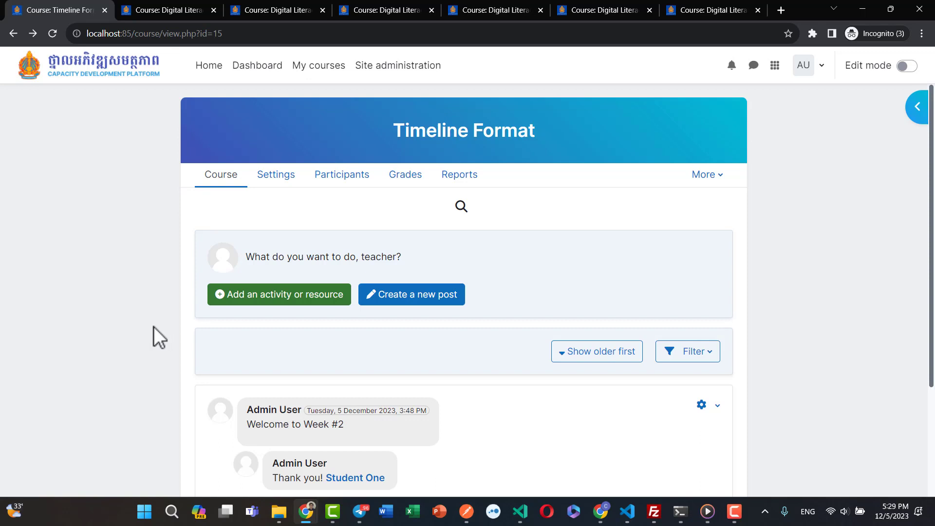
- Post a comment that mentions the second student account under the "Welcome to Week #2" post in the Timeline Format course
scroll(153, 326, "down", 1)
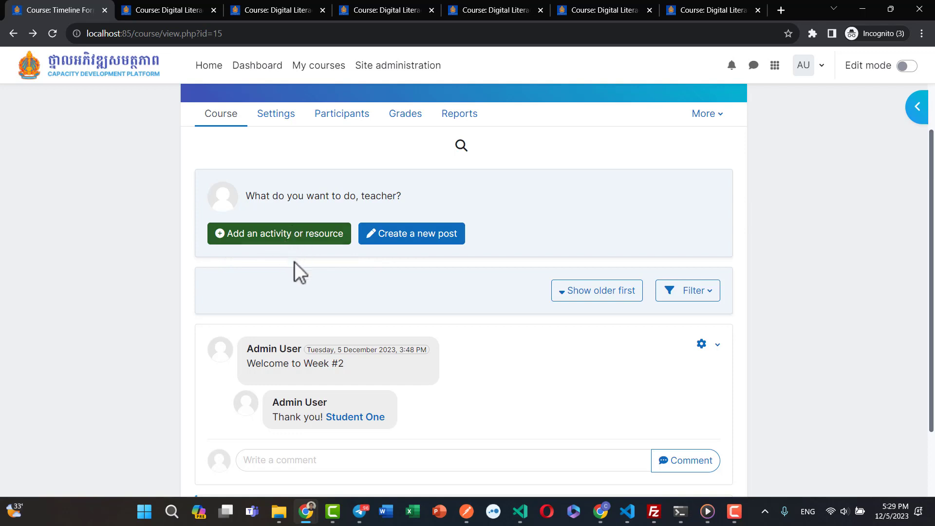
scroll(288, 274, "down", 1)
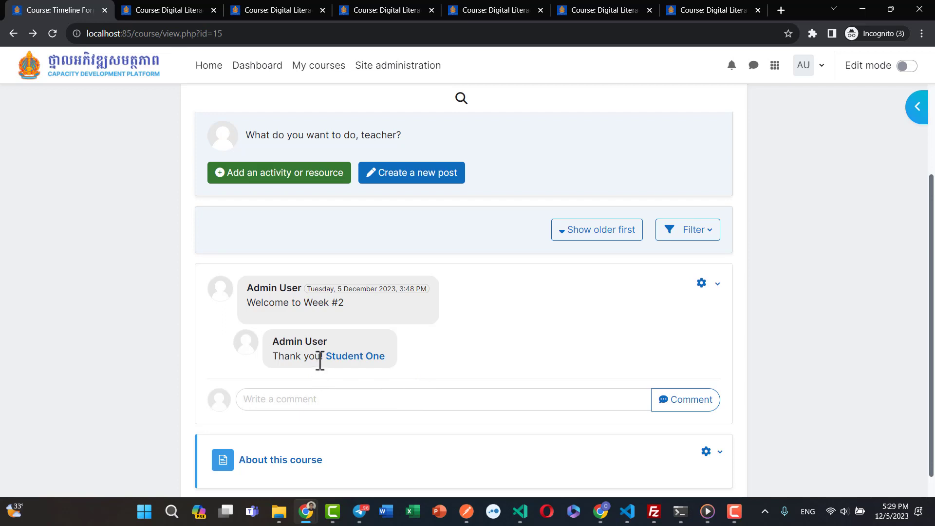
left_click(326, 403)
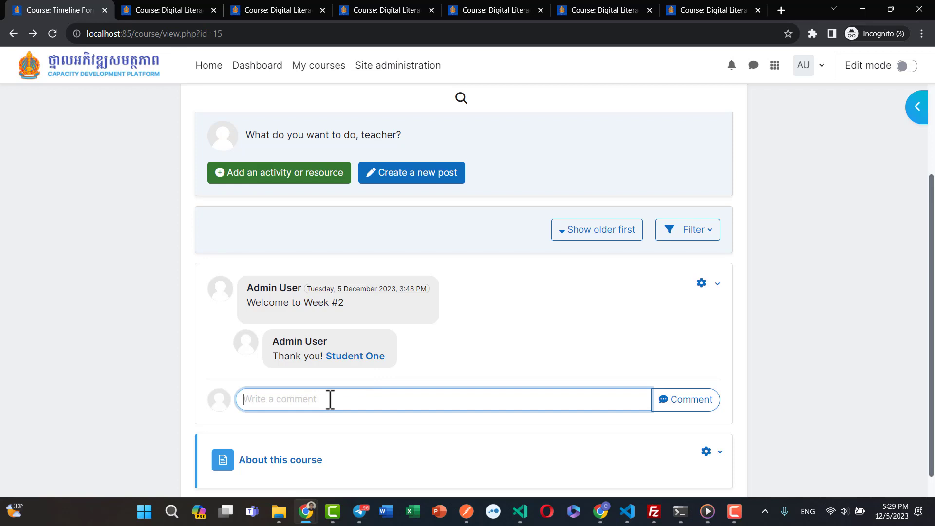
type("@Student")
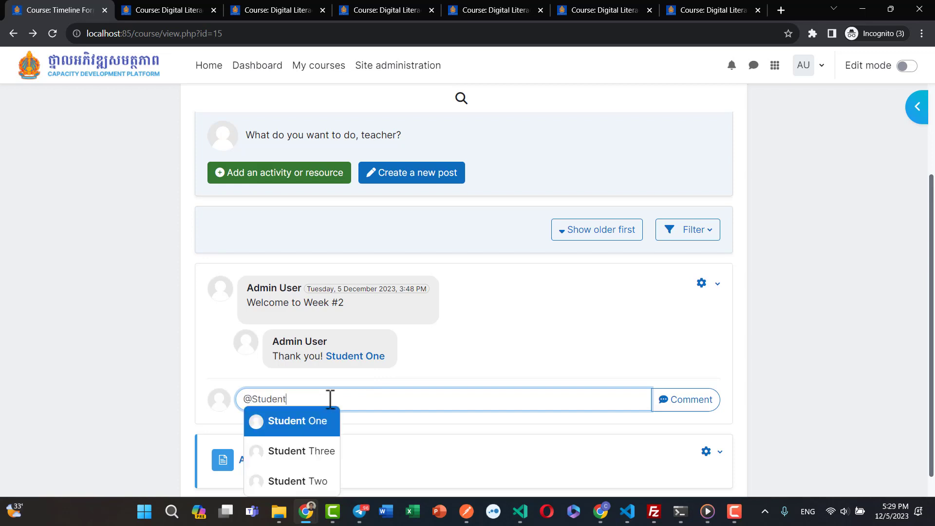
type(" Two")
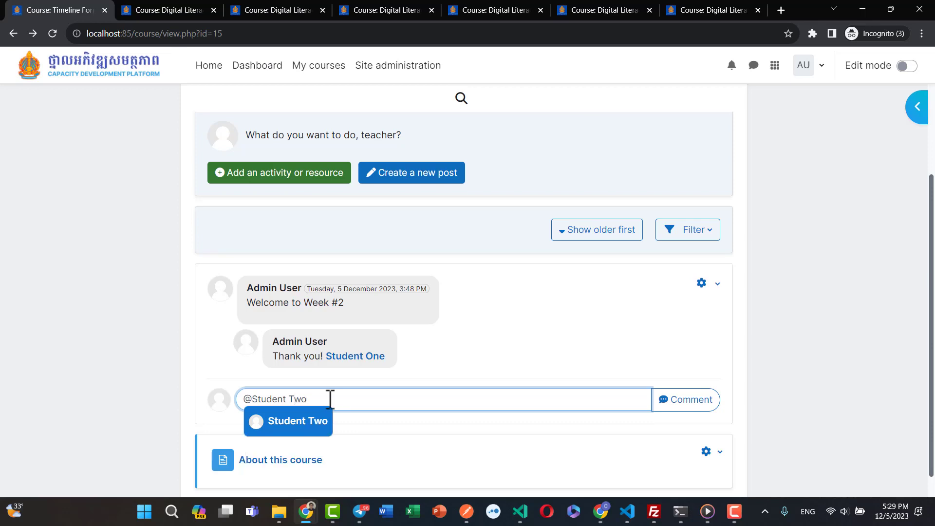
left_click(302, 422)
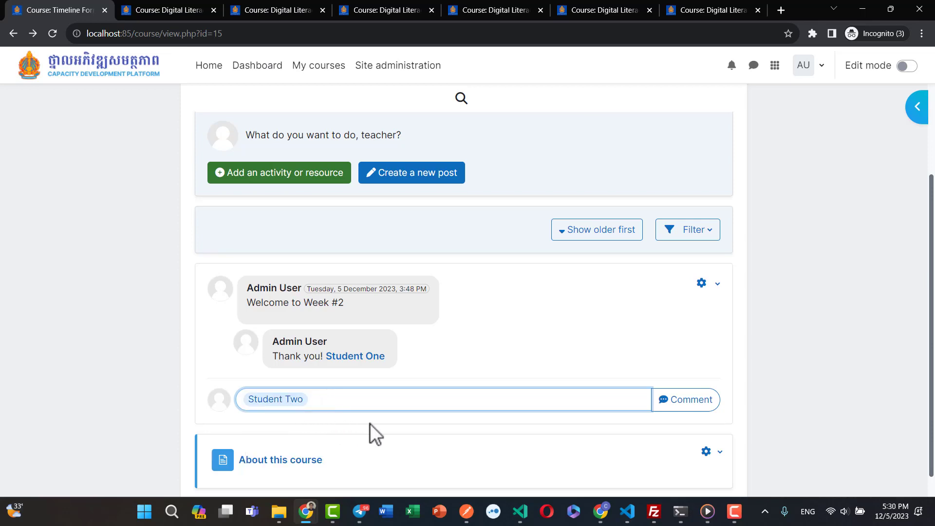
left_click(675, 400)
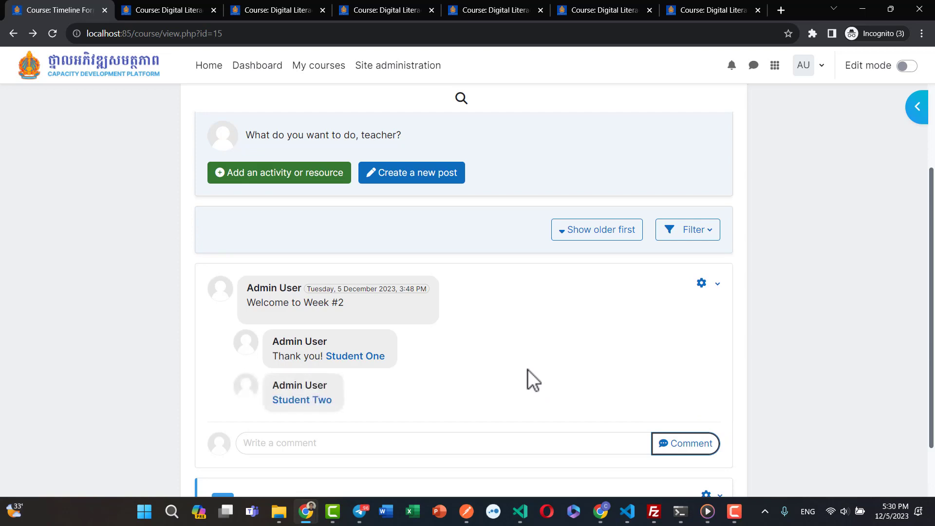
- Delete the "Welcome to Week #2" post from the course timeline
scroll(526, 372, "down", 2)
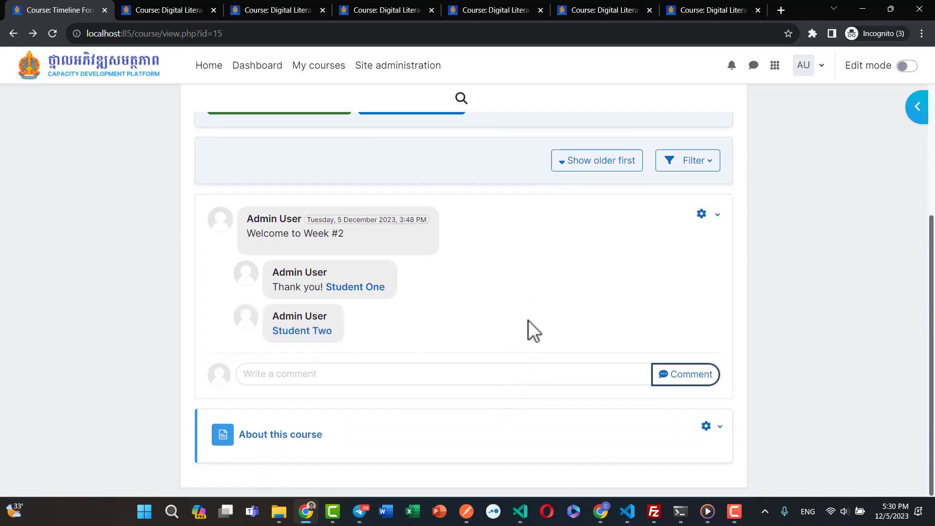
left_click(703, 217)
left_click(741, 237)
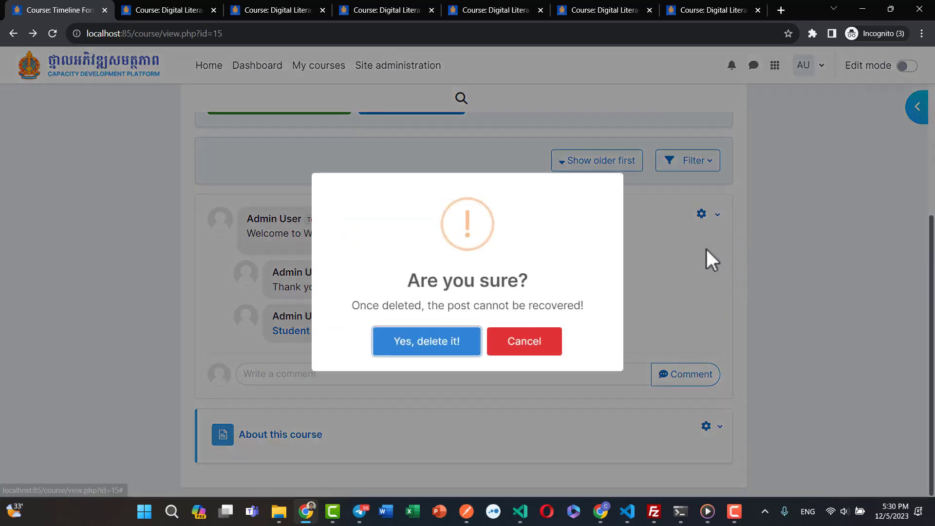
left_click(420, 347)
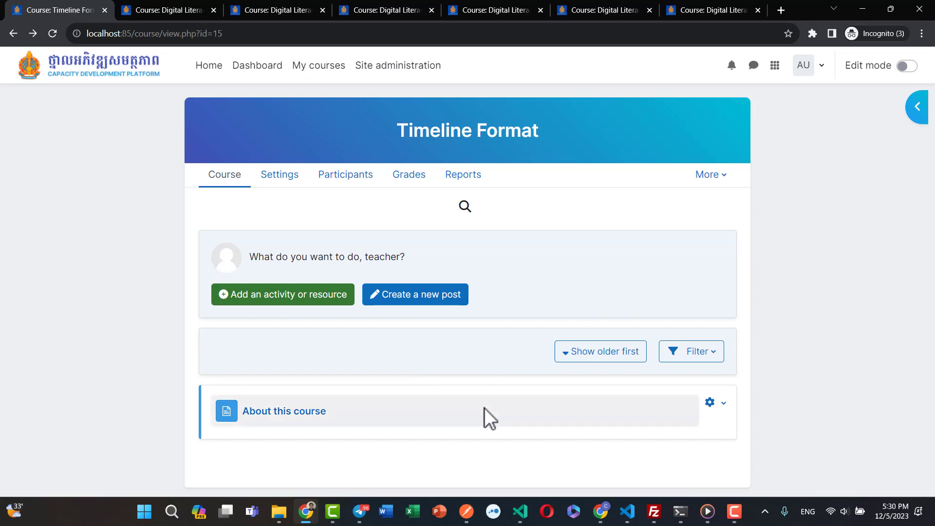
- Sort the course timeline to show older posts first and open its filter options
left_click(596, 354)
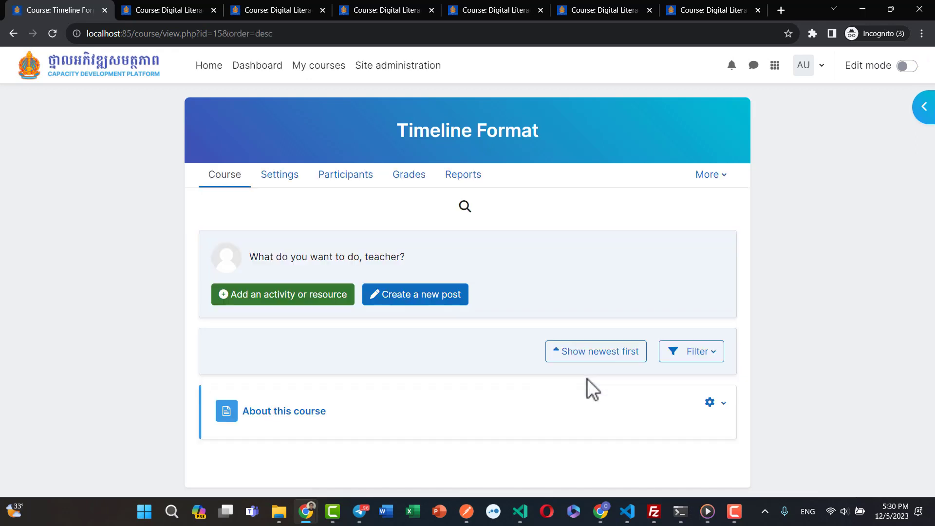
left_click(707, 358)
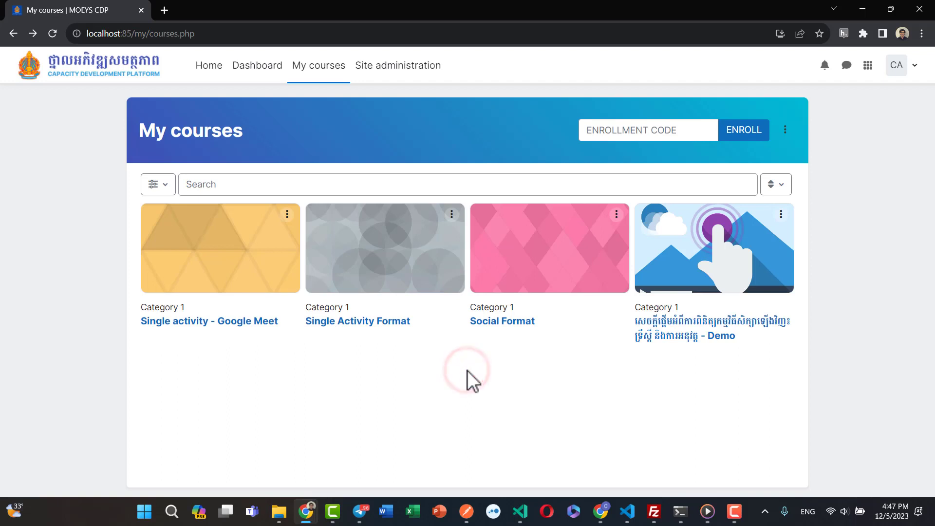
- Open the Social Format course, go to its Week #1 Discussion topic and start a reply to the post
left_click(559, 250)
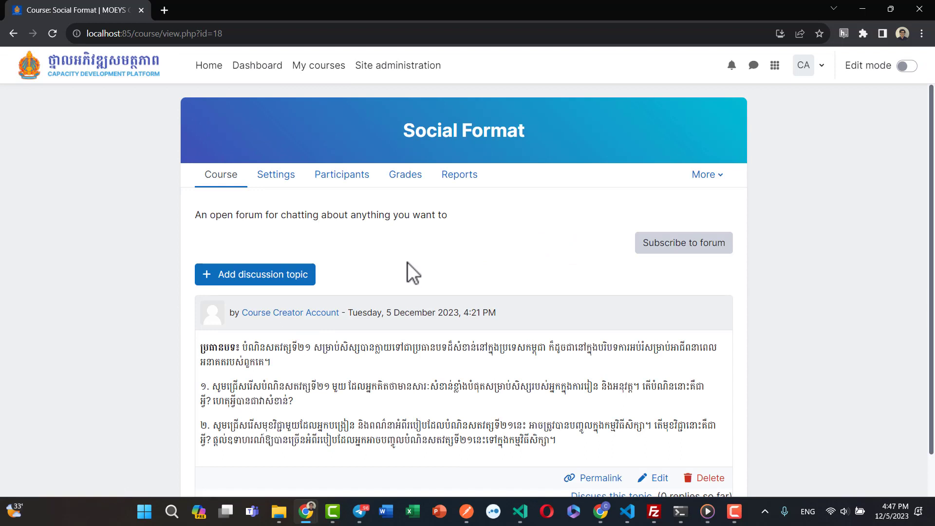
scroll(409, 262, "down", 1)
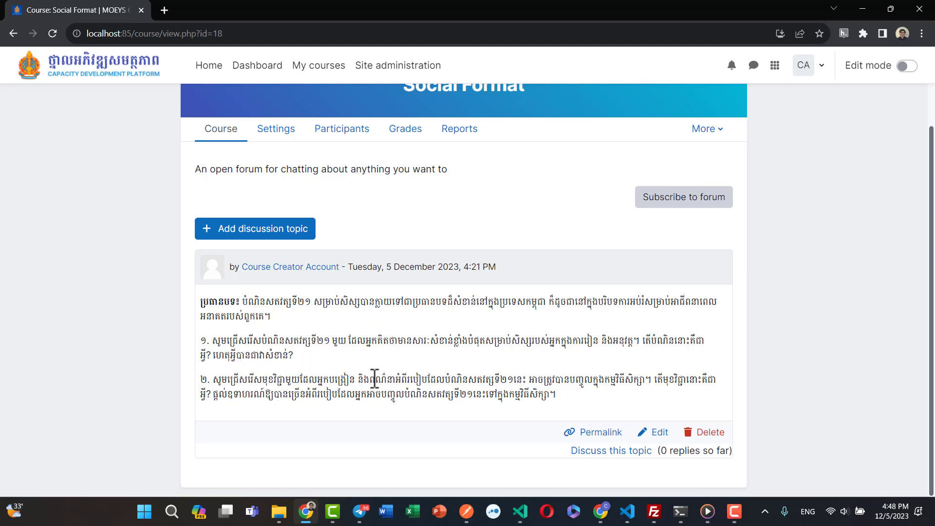
left_click(603, 453)
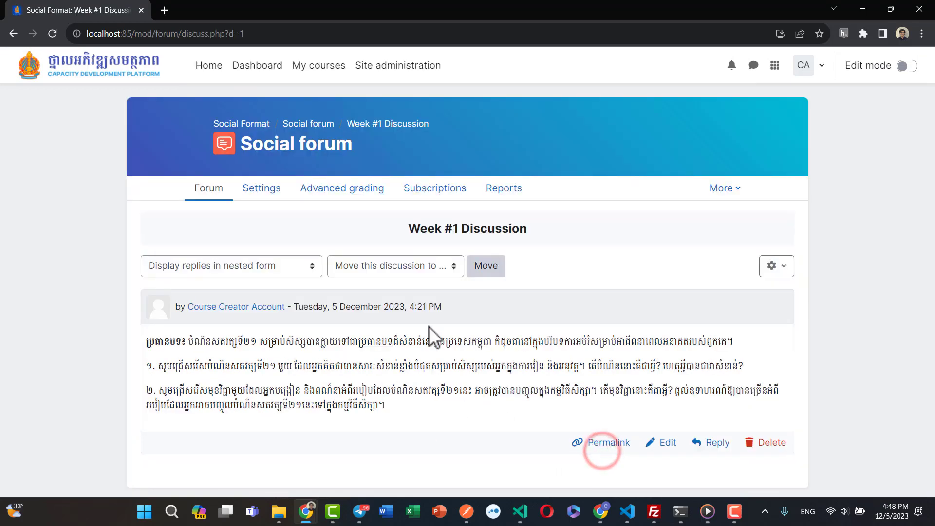
left_click(712, 441)
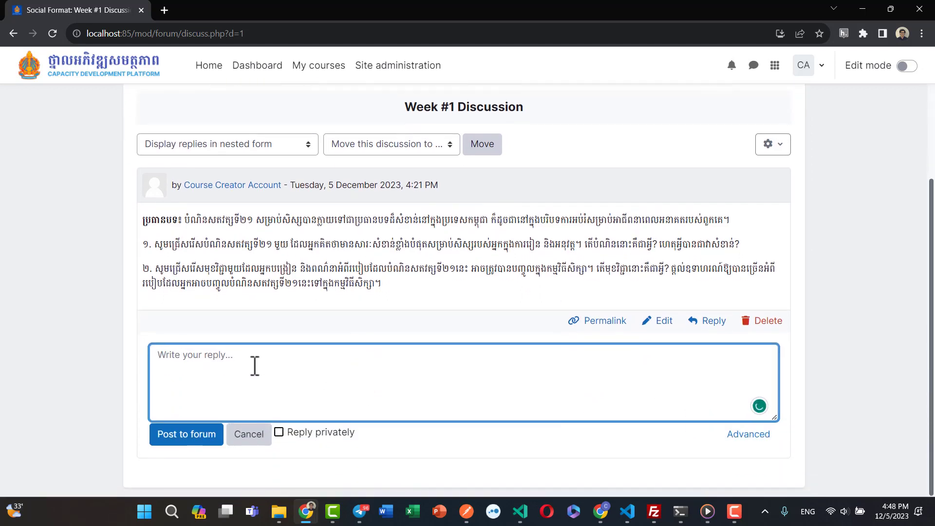